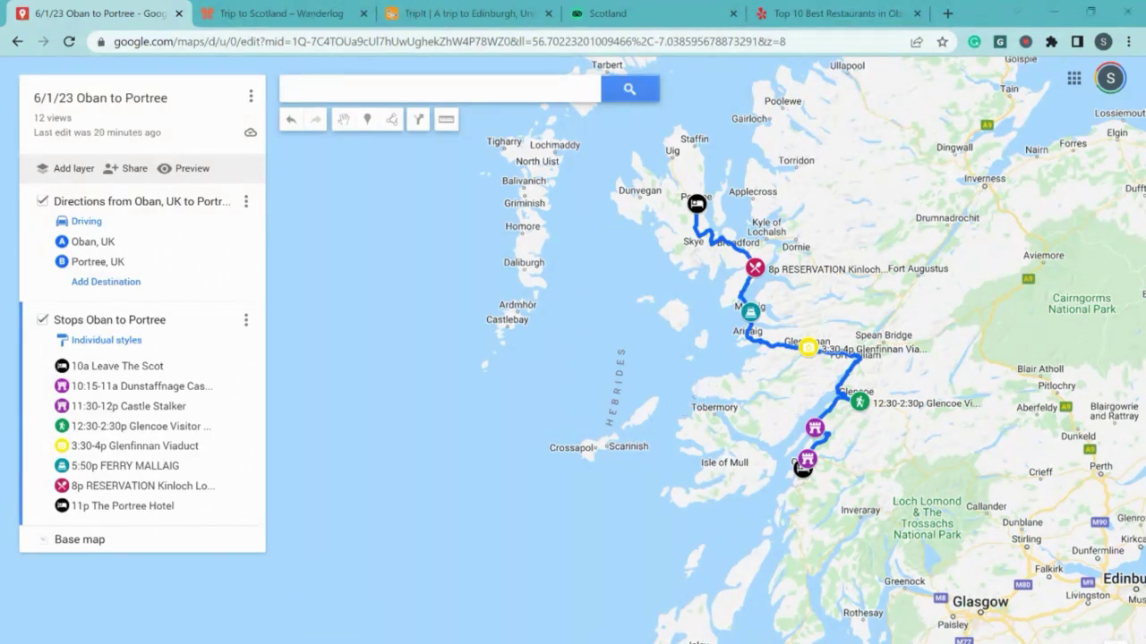
Leave the existing Oban to Portree map and create a new blank map
{"action": "left_click_drag", "start_coordinate": [707, 386], "coordinate": [589, 386]}
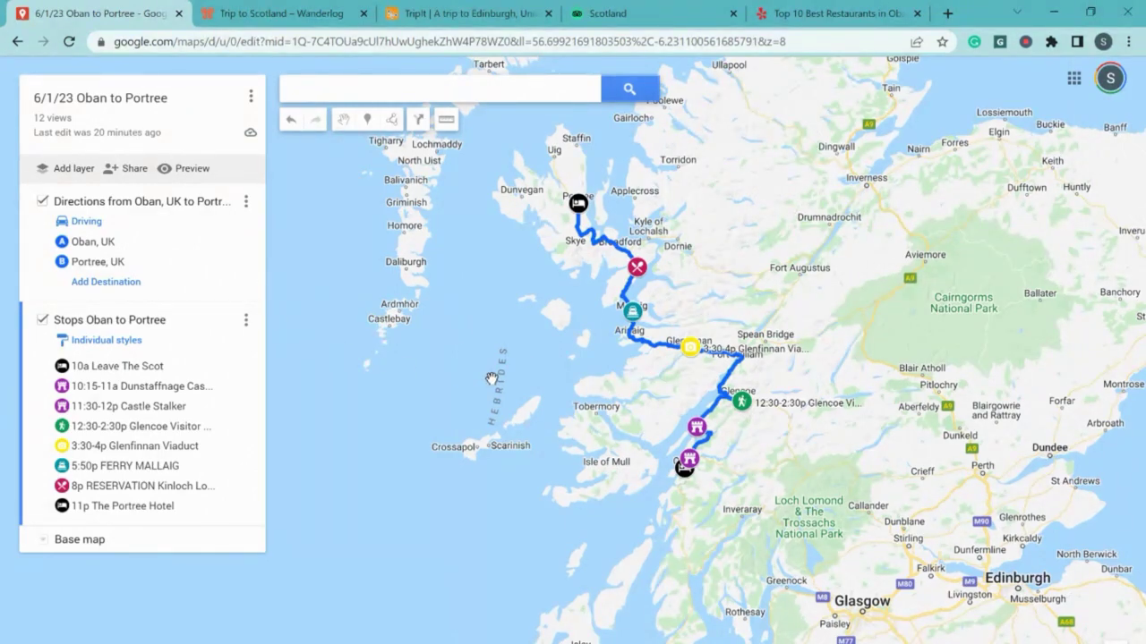
{"action": "scroll", "coordinate": [491, 378], "scroll_direction": "up", "scroll_amount": 2}
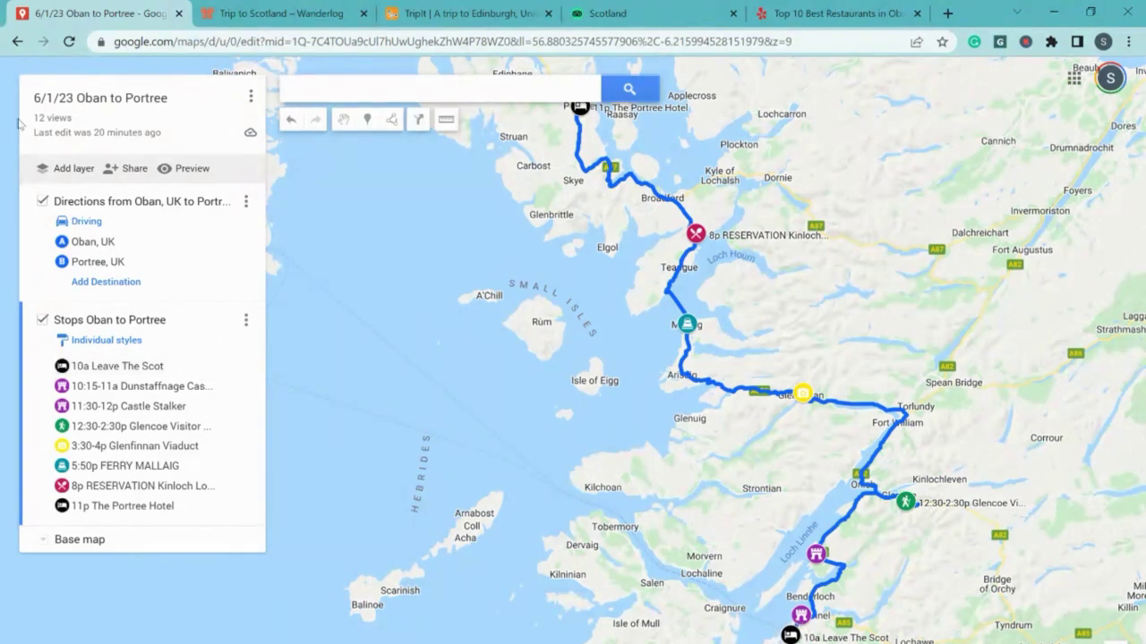
{"action": "left_click", "coordinate": [17, 42]}
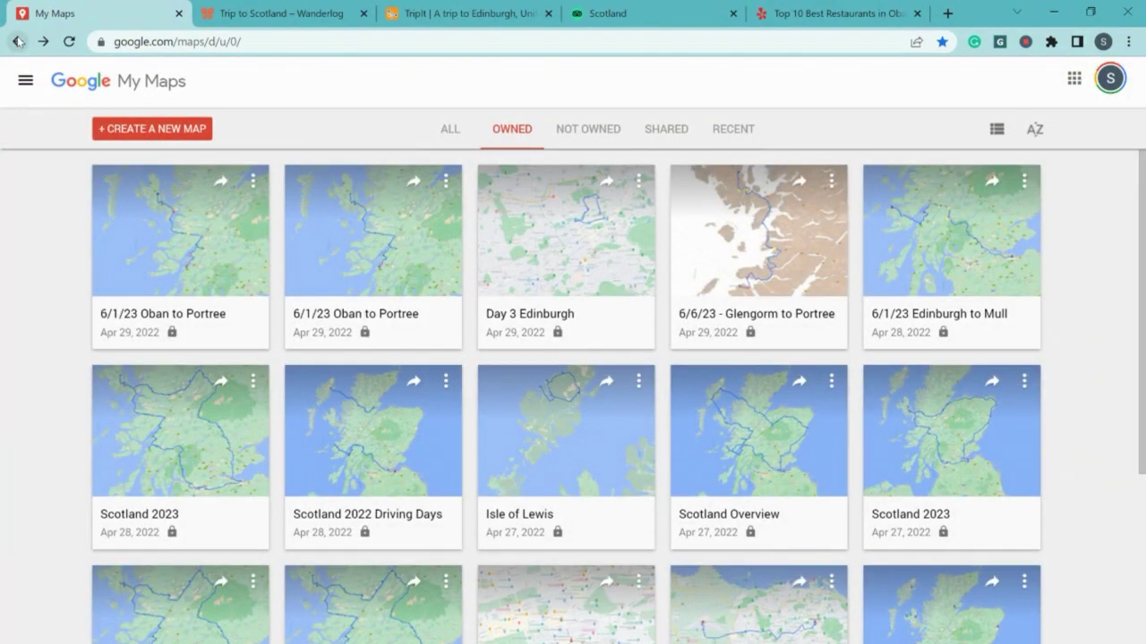
{"action": "left_click", "coordinate": [145, 131]}
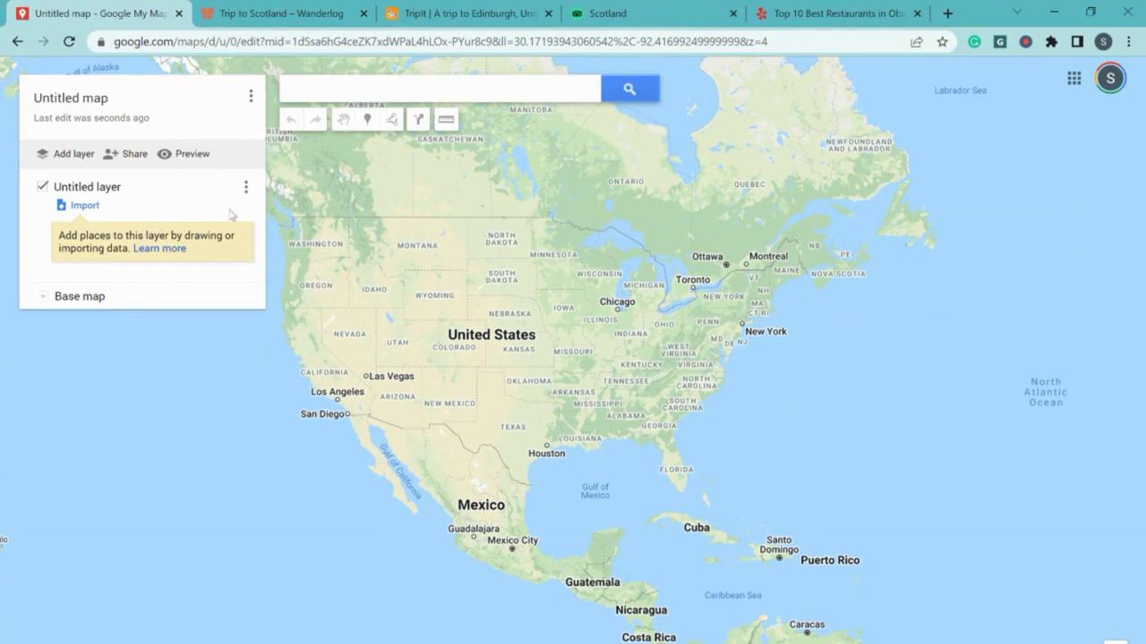
Add a driving directions layer from Oban, UK to Portree, UK
{"action": "left_click", "coordinate": [422, 128]}
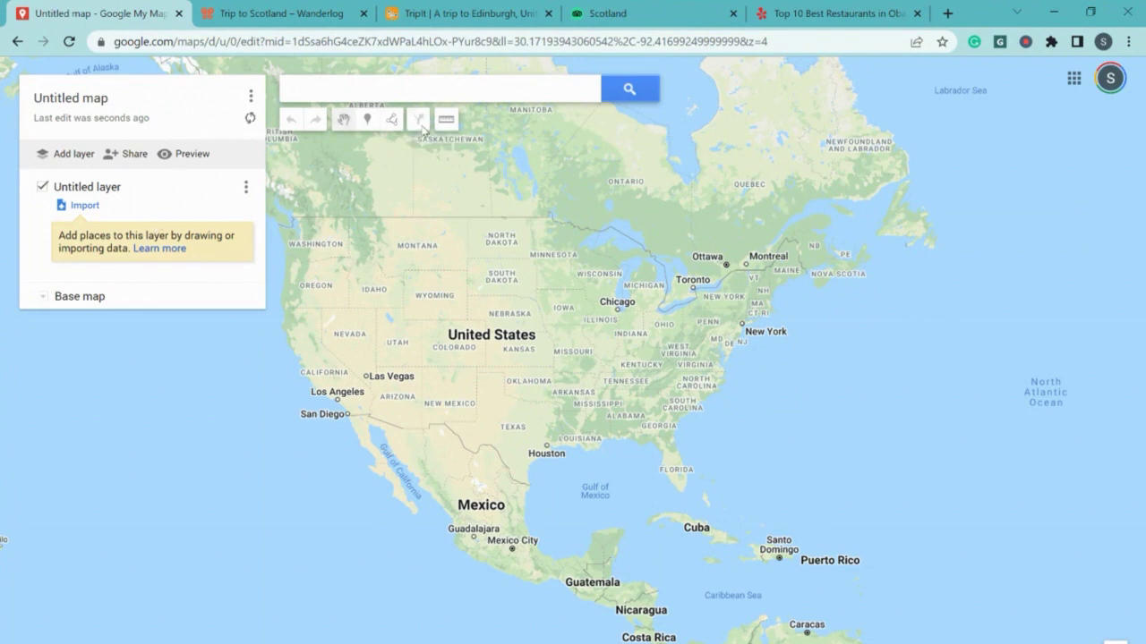
{"action": "type", "text": "o"}
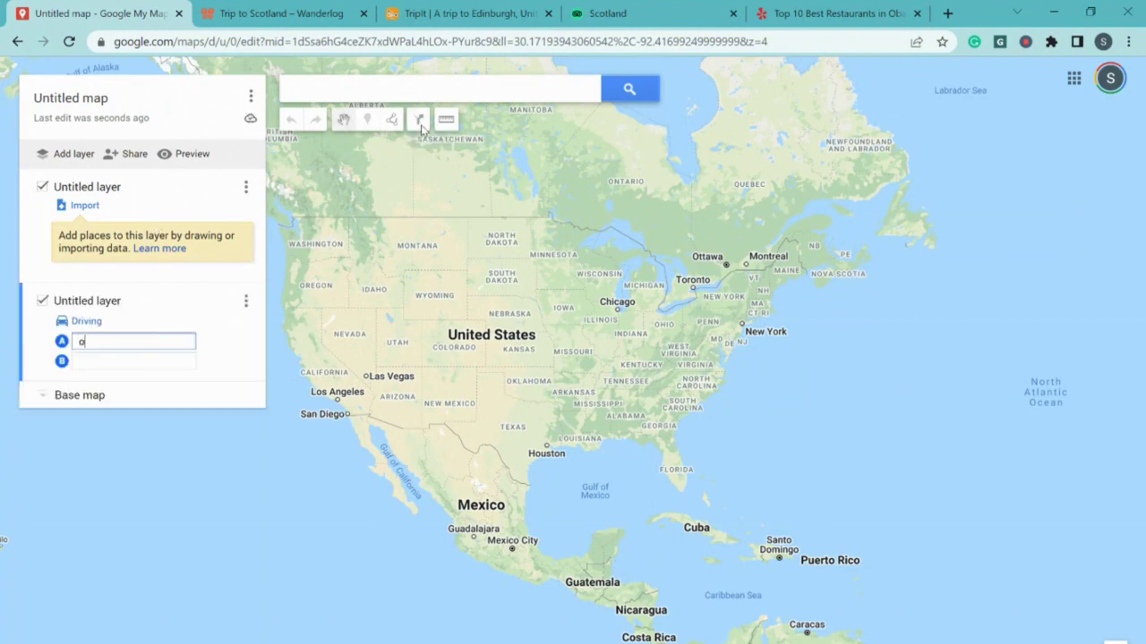
{"action": "type", "text": "ban"}
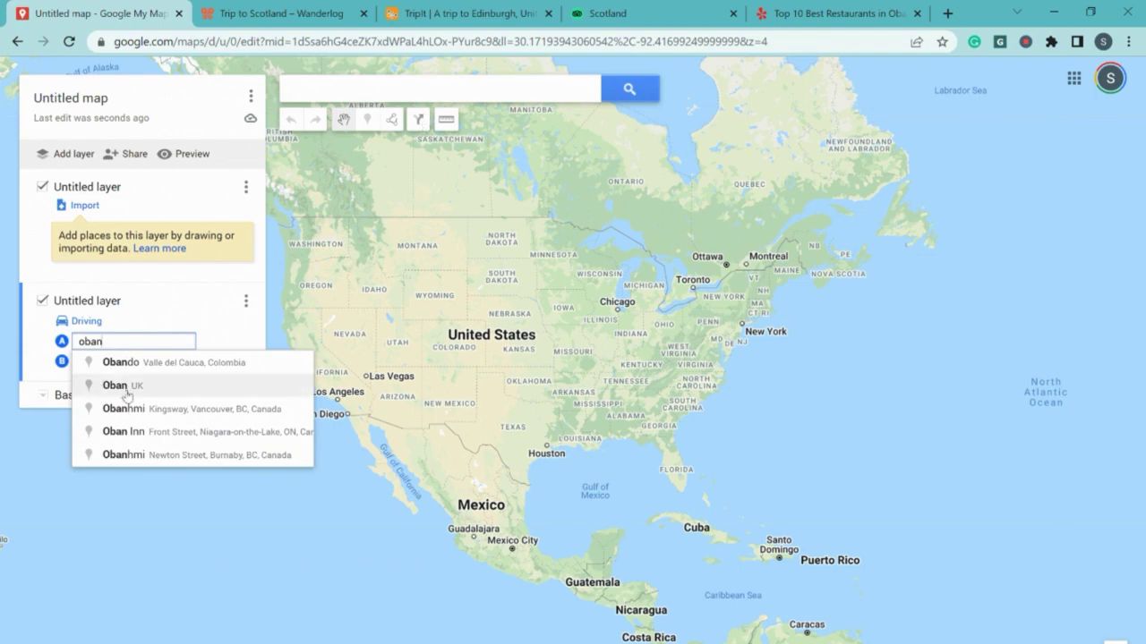
{"action": "left_click", "coordinate": [116, 386]}
{"action": "type", "text": "p"}
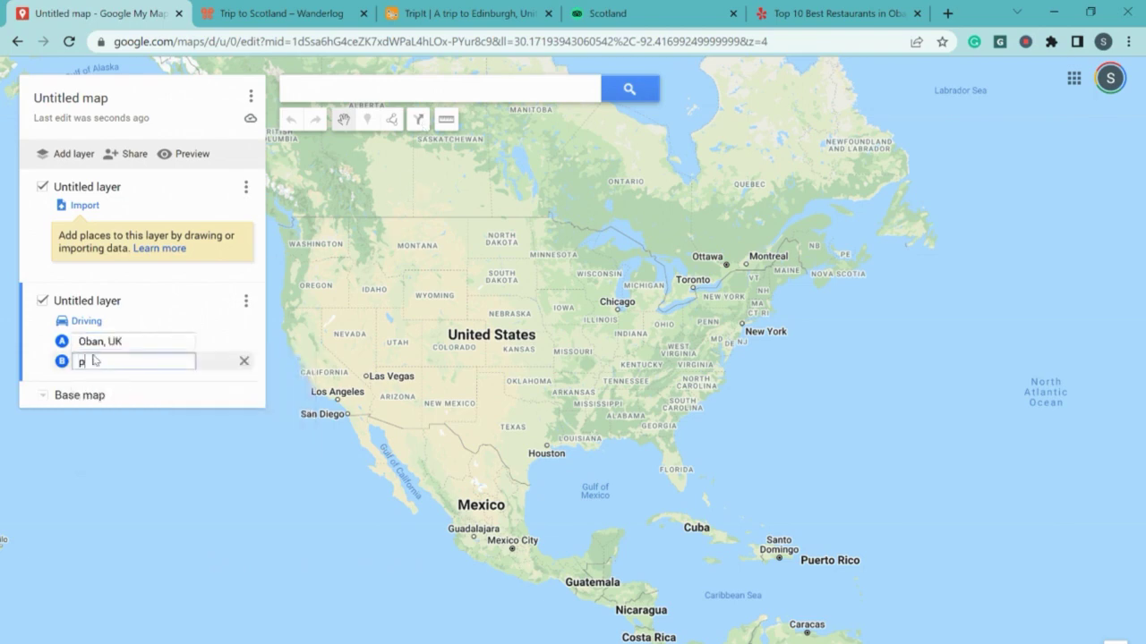
{"action": "type", "text": "ortre"}
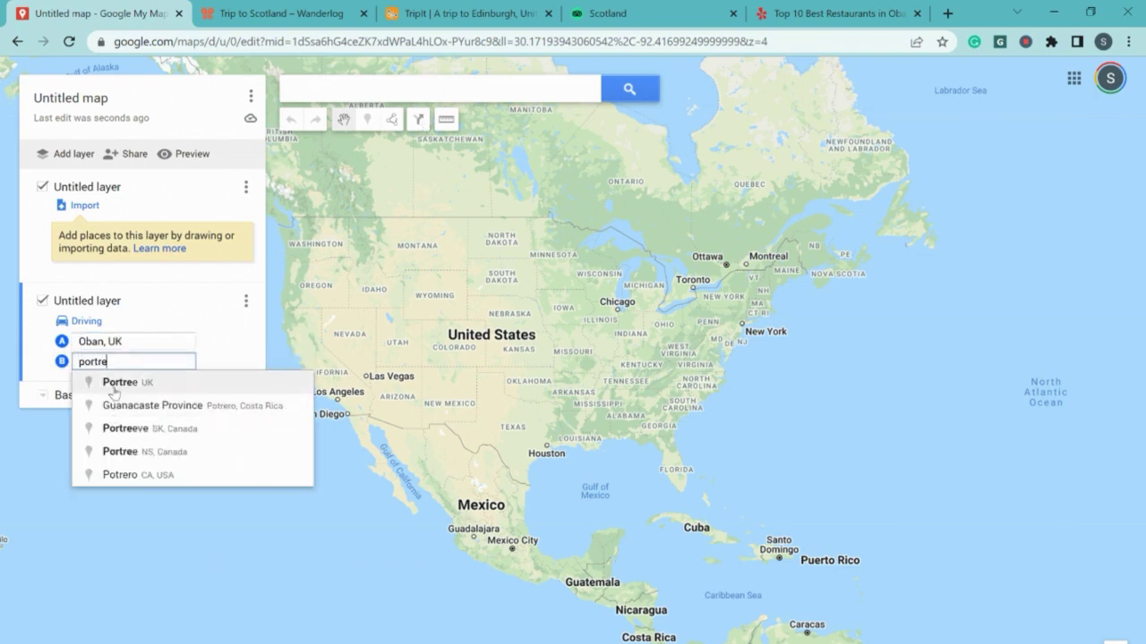
{"action": "left_click", "coordinate": [116, 383]}
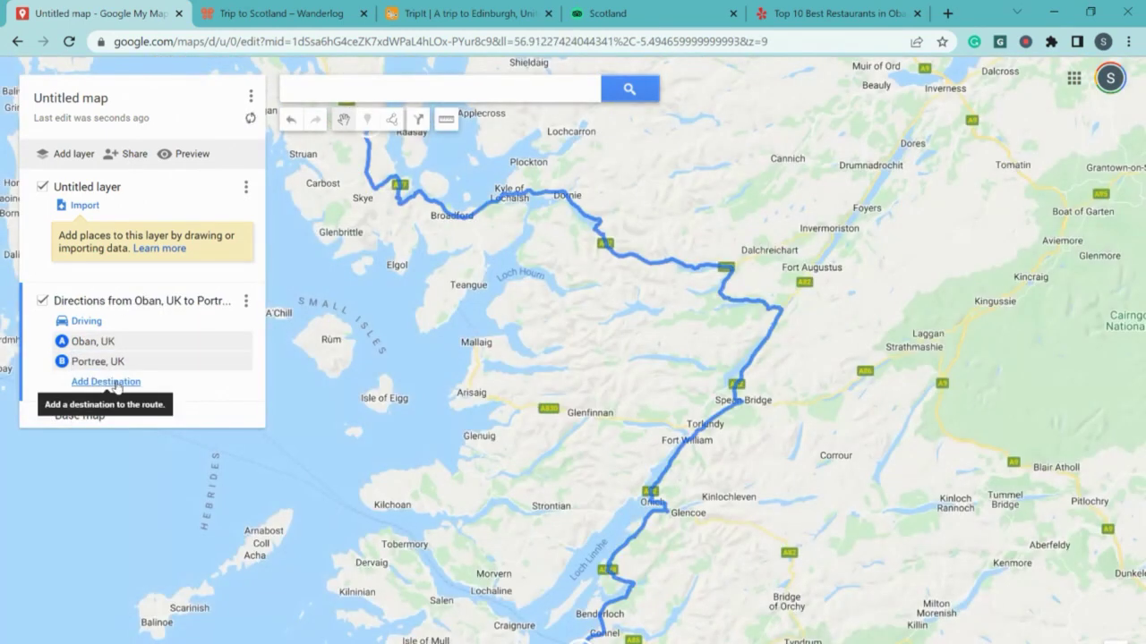
Reroute the Oban to Portree drive along the west coast through Arisaig
{"action": "scroll", "coordinate": [450, 381], "scroll_direction": "down", "scroll_amount": 2}
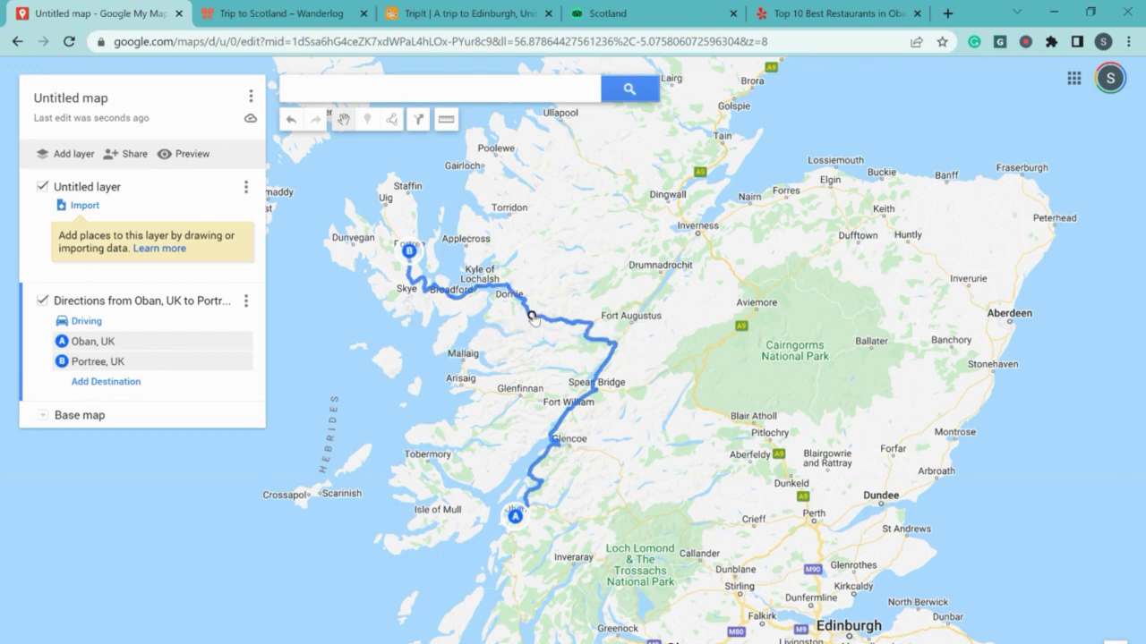
{"action": "left_click_drag", "start_coordinate": [532, 317], "coordinate": [460, 380]}
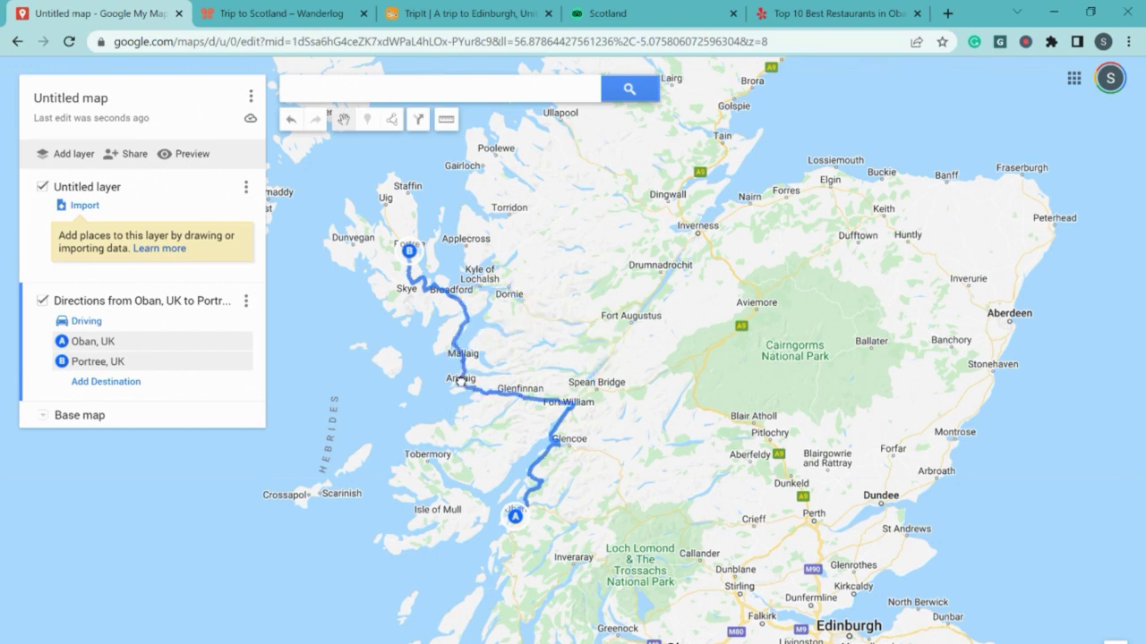
Add a detour to the driving route near Glenachulish, running east through Glencoe along the A82 toward Kingshouse
{"action": "scroll", "coordinate": [537, 341], "scroll_direction": "up", "scroll_amount": 4}
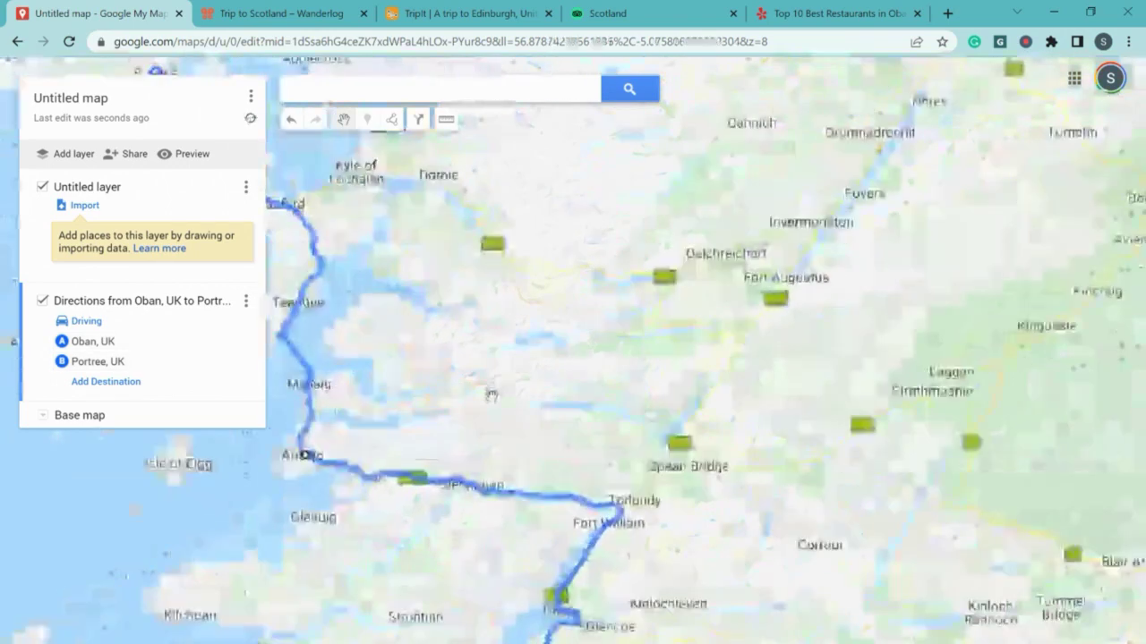
{"action": "left_click_drag", "start_coordinate": [576, 376], "coordinate": [868, 244]}
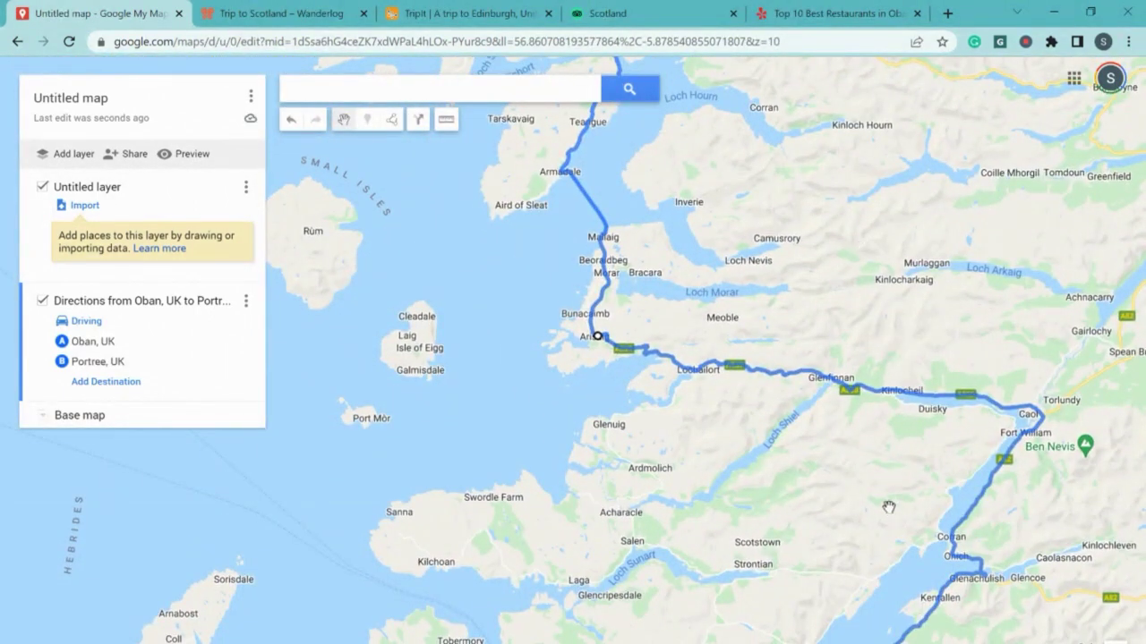
{"action": "left_click_drag", "start_coordinate": [889, 508], "coordinate": [746, 307]}
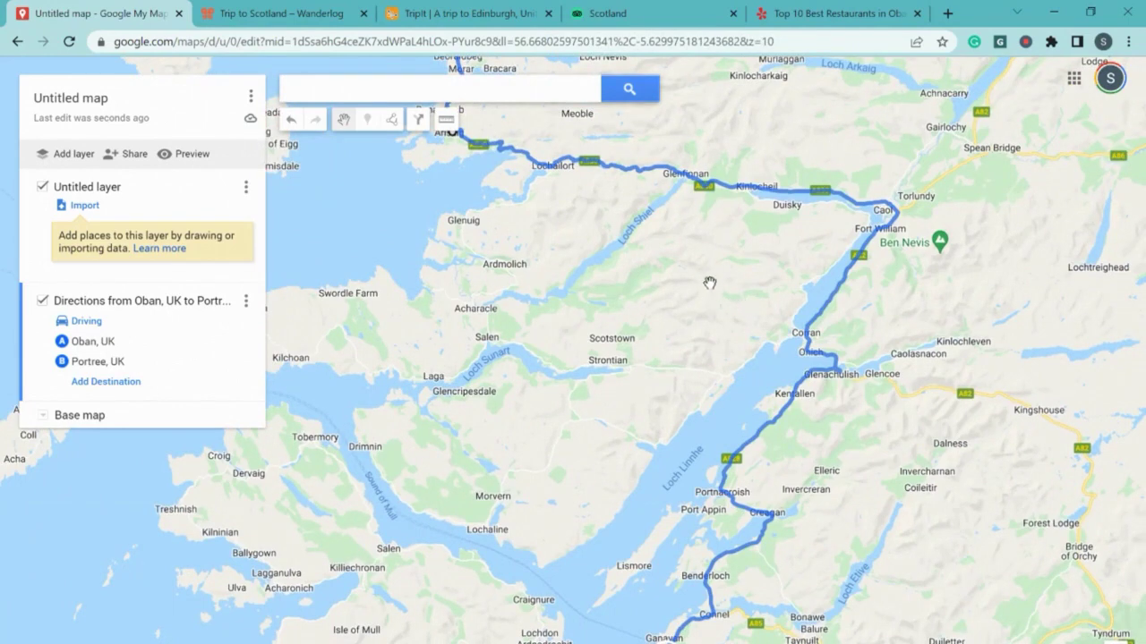
{"action": "left_click_drag", "start_coordinate": [540, 247], "coordinate": [755, 378]}
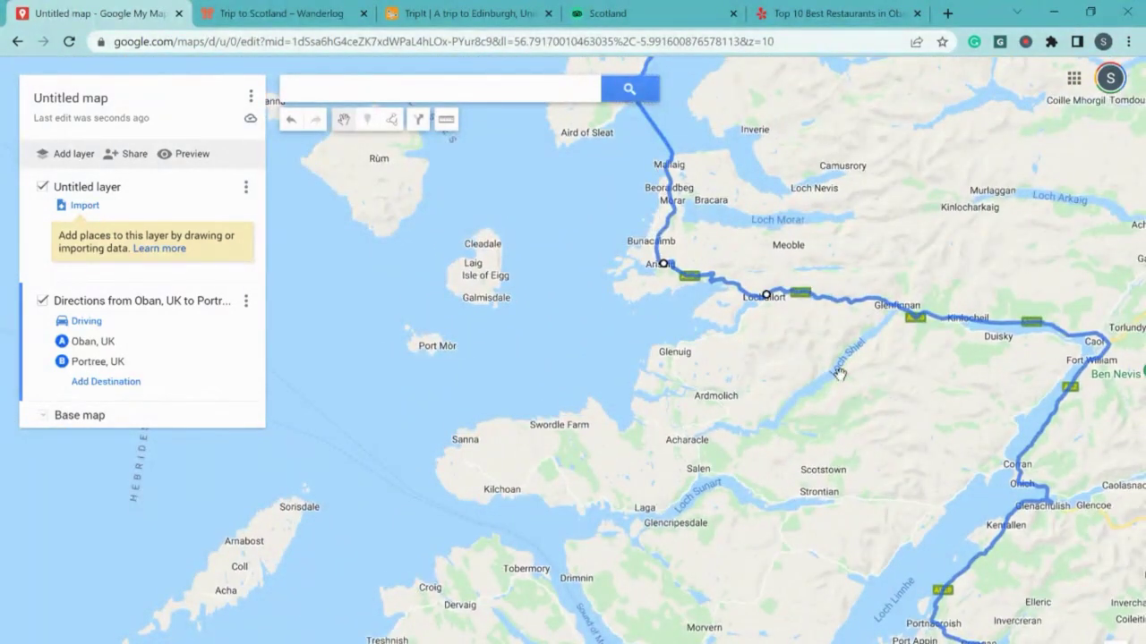
{"action": "left_click_drag", "start_coordinate": [927, 375], "coordinate": [610, 229]}
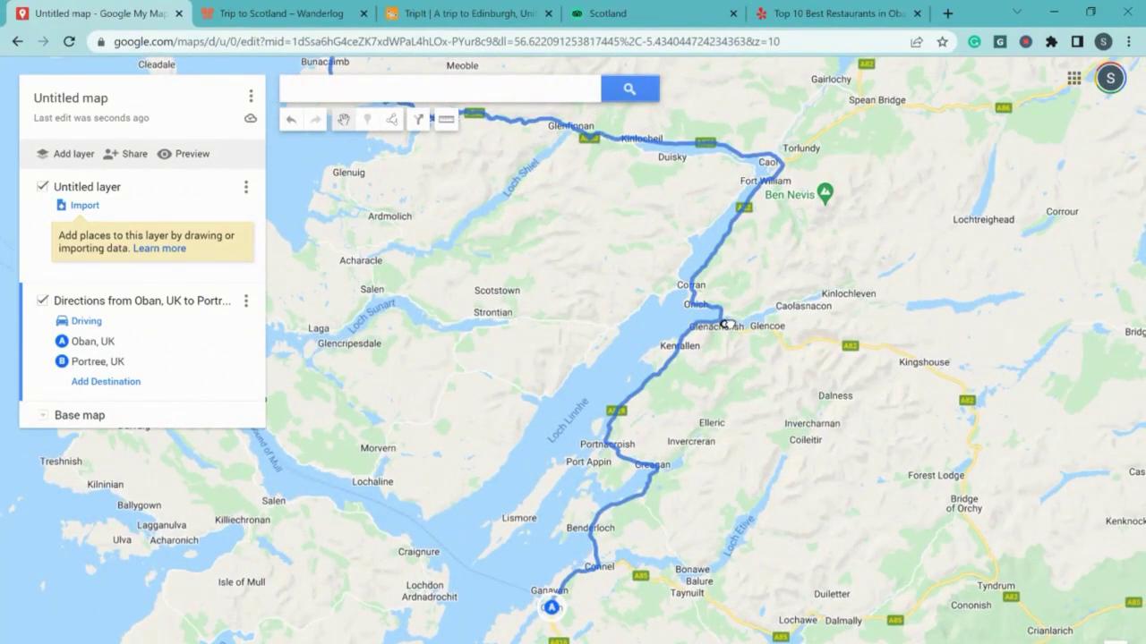
{"action": "left_click_drag", "start_coordinate": [725, 324], "coordinate": [848, 347]}
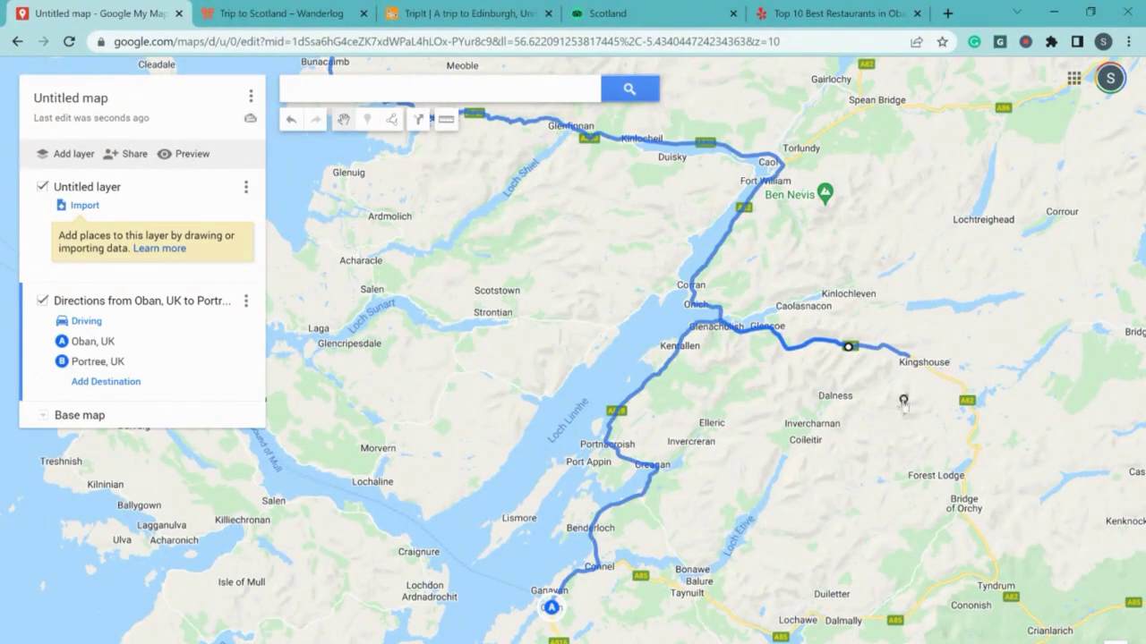
Pull the route off the main road at Dunbeg to make a stop by Dunstaffnage Castle and Chapel
{"action": "left_click_drag", "start_coordinate": [551, 407], "coordinate": [606, 365]}
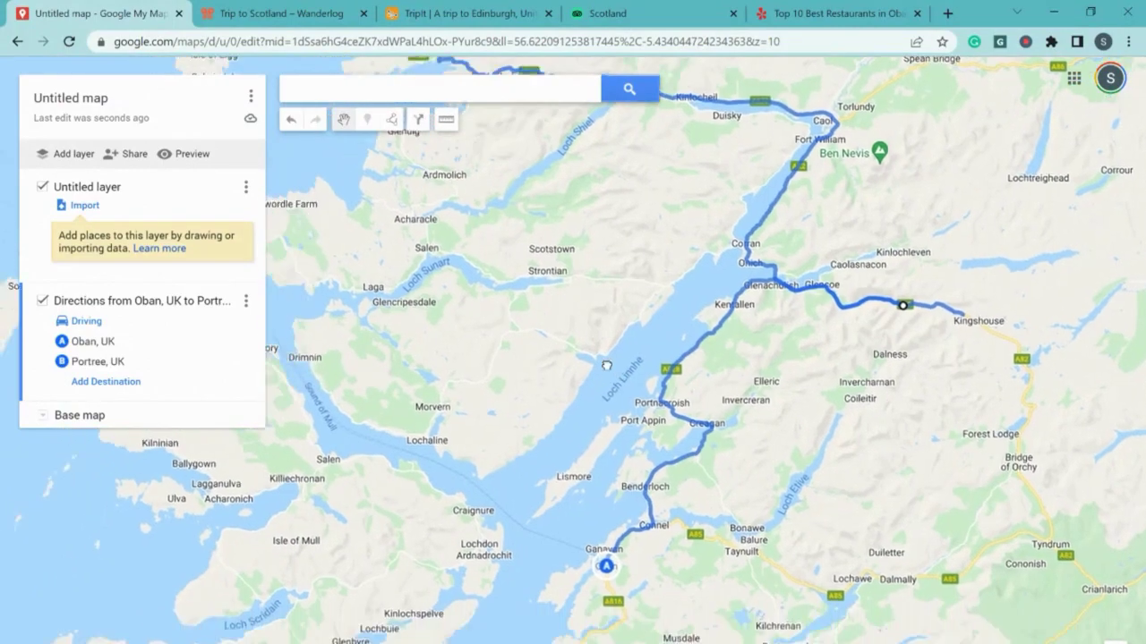
{"action": "scroll", "coordinate": [660, 316], "scroll_direction": "up", "scroll_amount": 3}
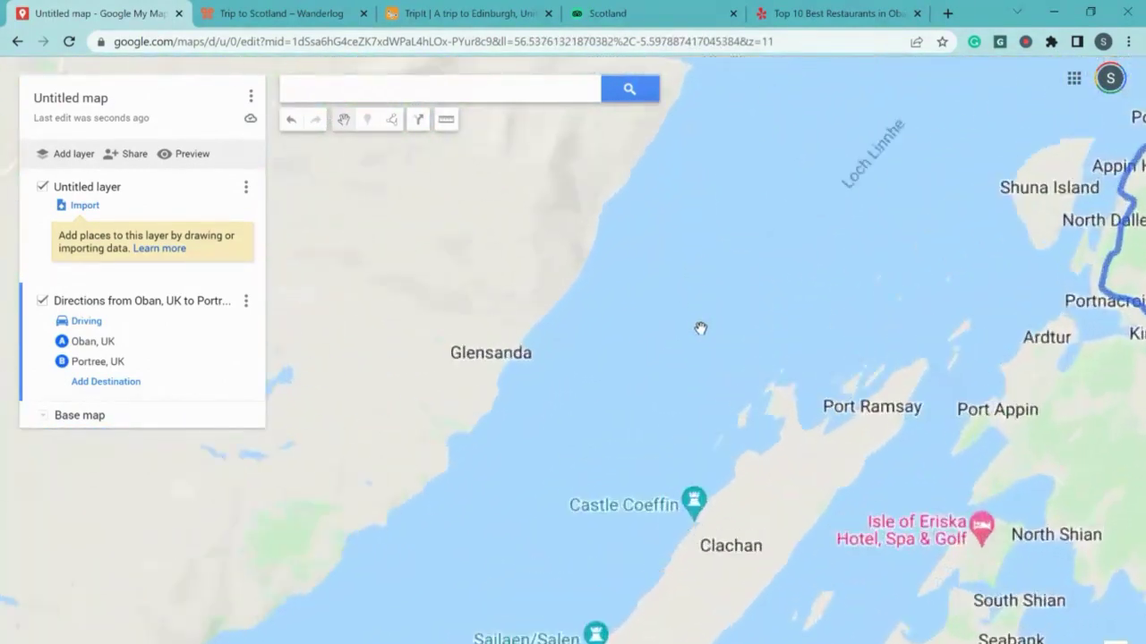
{"action": "left_click_drag", "start_coordinate": [992, 319], "coordinate": [591, 289]}
{"action": "scroll", "coordinate": [577, 282], "scroll_direction": "up", "scroll_amount": 3}
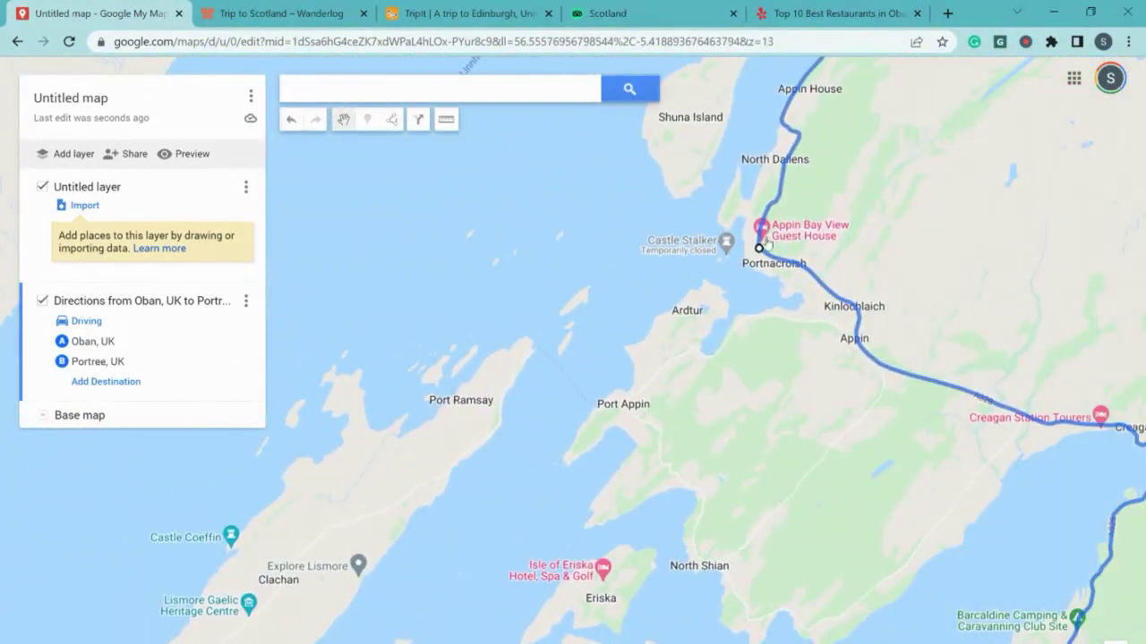
{"action": "left_click_drag", "start_coordinate": [795, 544], "coordinate": [809, 261]}
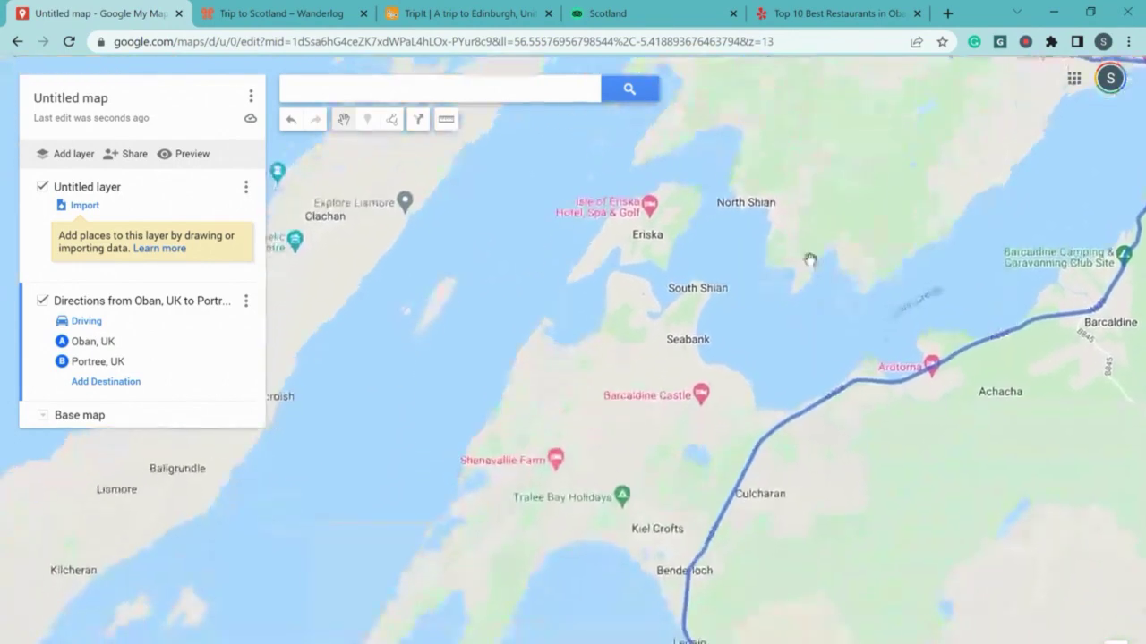
{"action": "left_click_drag", "start_coordinate": [635, 465], "coordinate": [692, 259]}
{"action": "left_click_drag", "start_coordinate": [636, 606], "coordinate": [718, 315]}
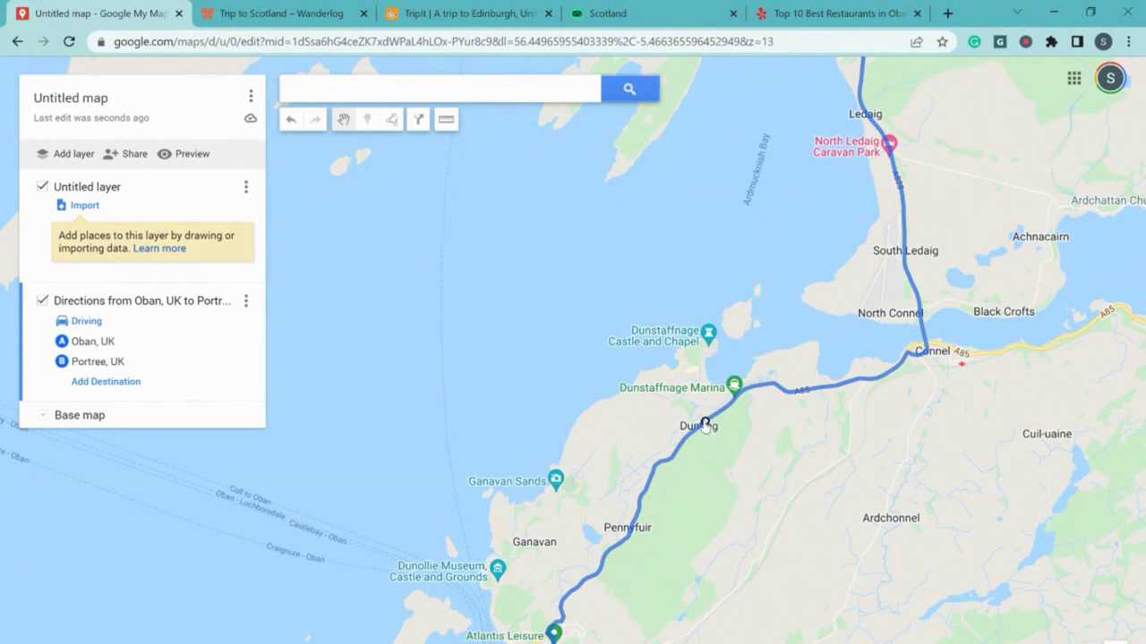
{"action": "left_click_drag", "start_coordinate": [705, 424], "coordinate": [702, 357]}
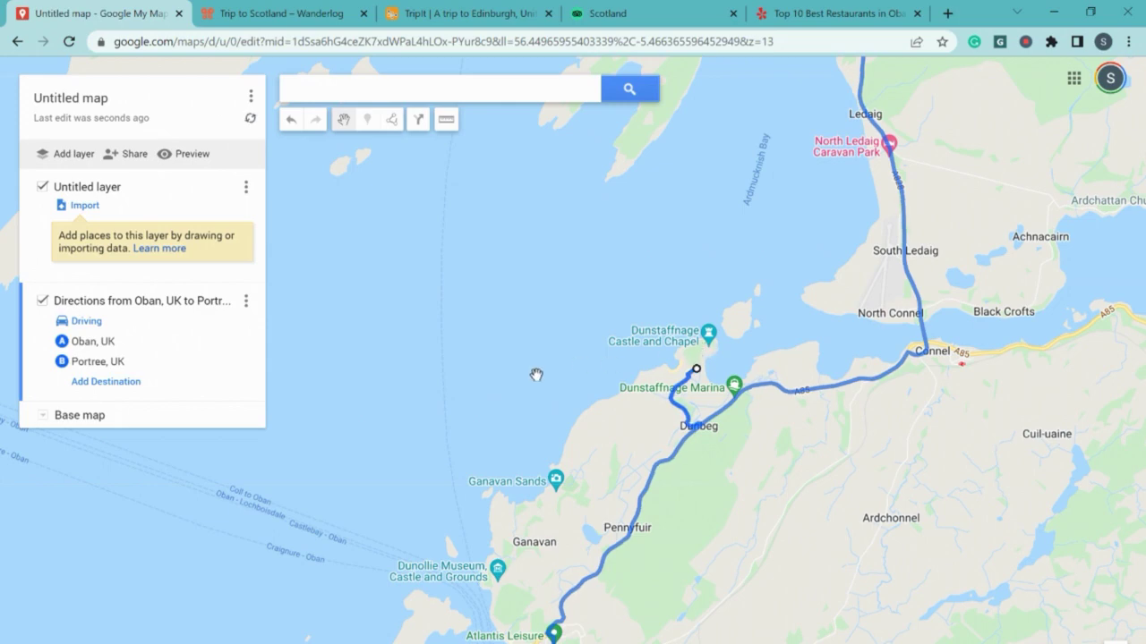
Try rerouting the drive from Oban west over the ferry crossing toward Mull, and undo that reroute
{"action": "scroll", "coordinate": [537, 374], "scroll_direction": "down", "scroll_amount": 1}
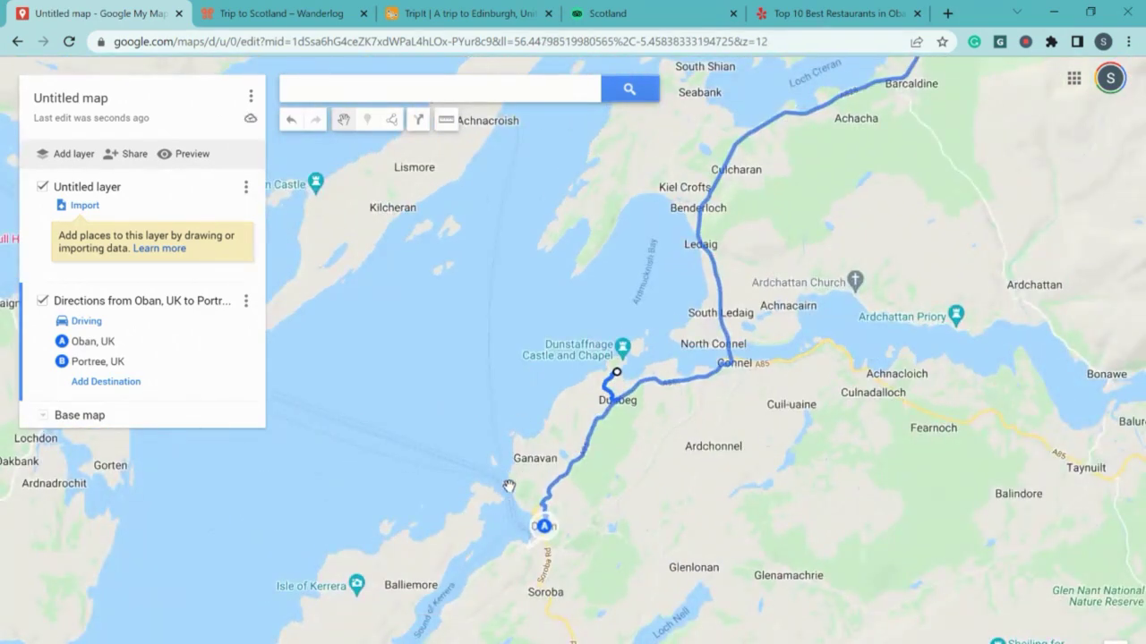
{"action": "scroll", "coordinate": [519, 452], "scroll_direction": "up", "scroll_amount": 1}
{"action": "scroll", "coordinate": [519, 454], "scroll_direction": "down", "scroll_amount": 1}
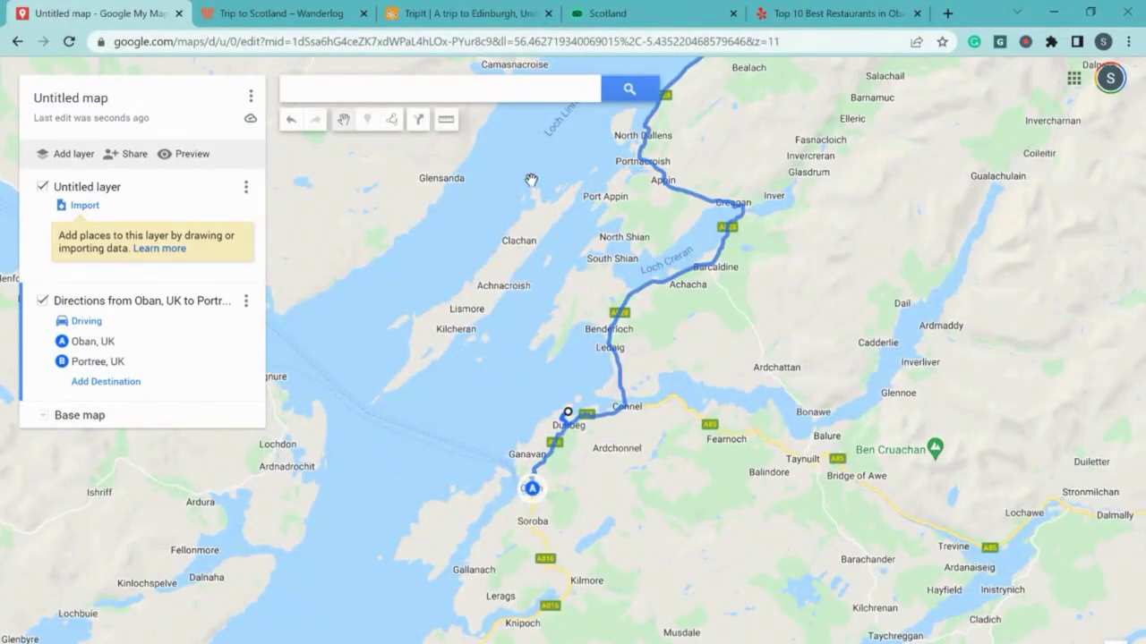
{"action": "left_click_drag", "start_coordinate": [562, 367], "coordinate": [148, 269]}
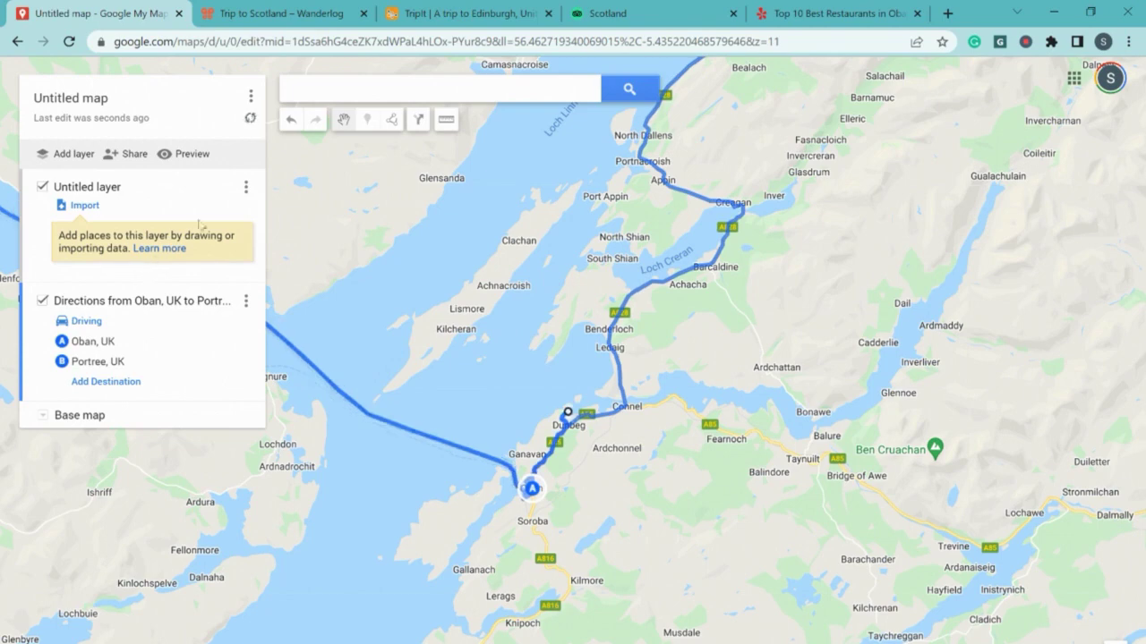
{"action": "left_click", "coordinate": [291, 119]}
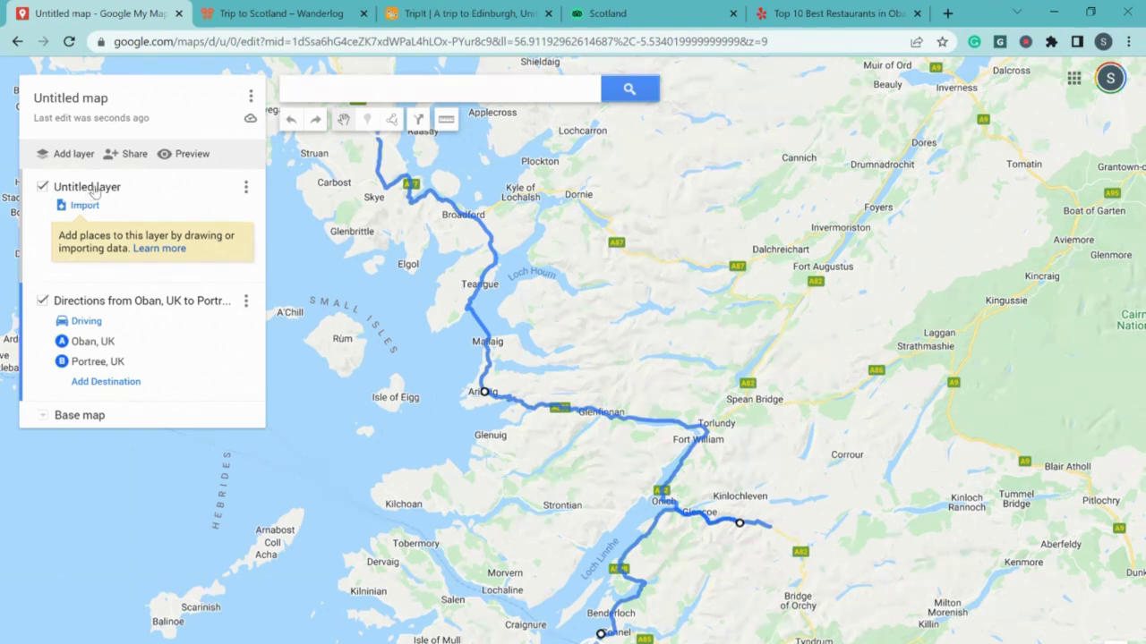
Rename the empty untitled layer as "Stops for Oban to Portree"
{"action": "left_click", "coordinate": [93, 189]}
{"action": "left_click", "coordinate": [100, 187]}
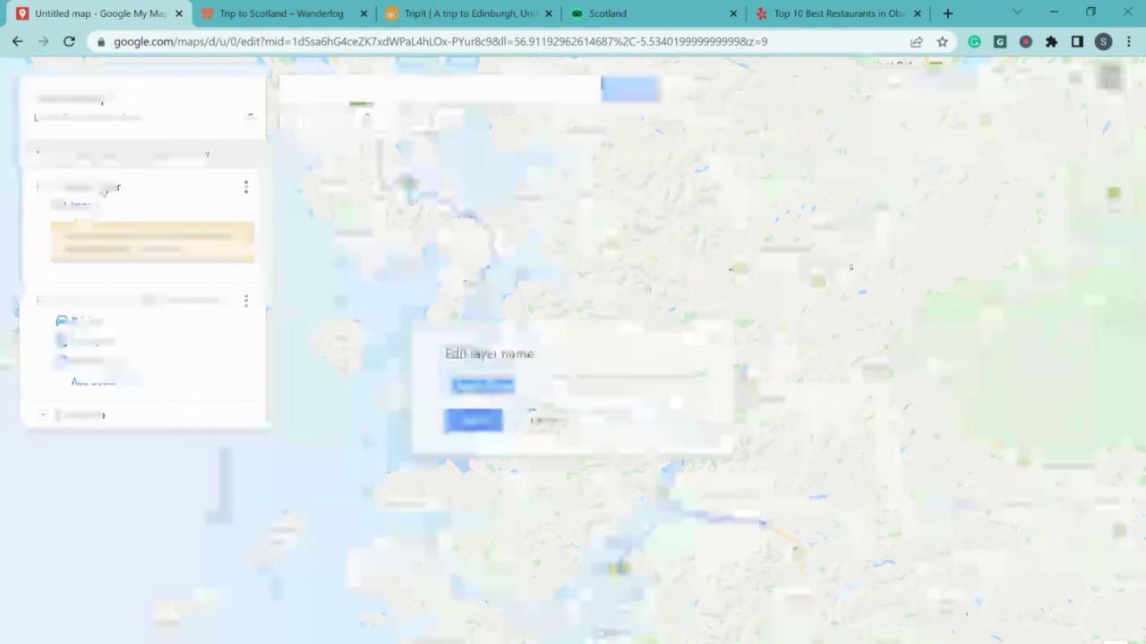
{"action": "type", "text": "Stops for Oban to Portree"}
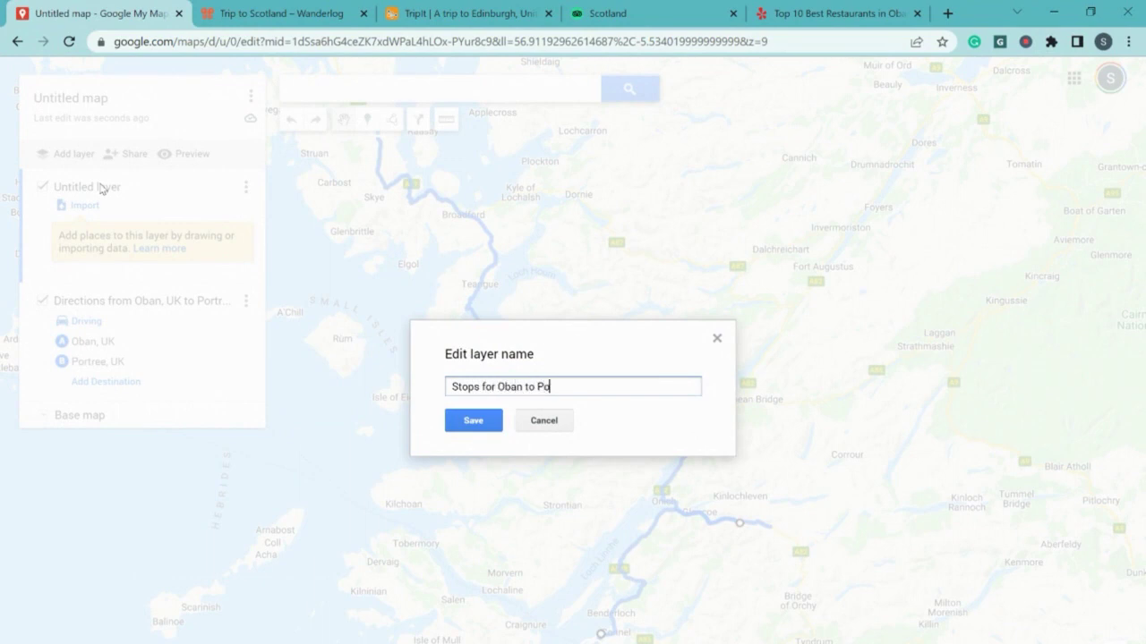
{"action": "left_click", "coordinate": [473, 420]}
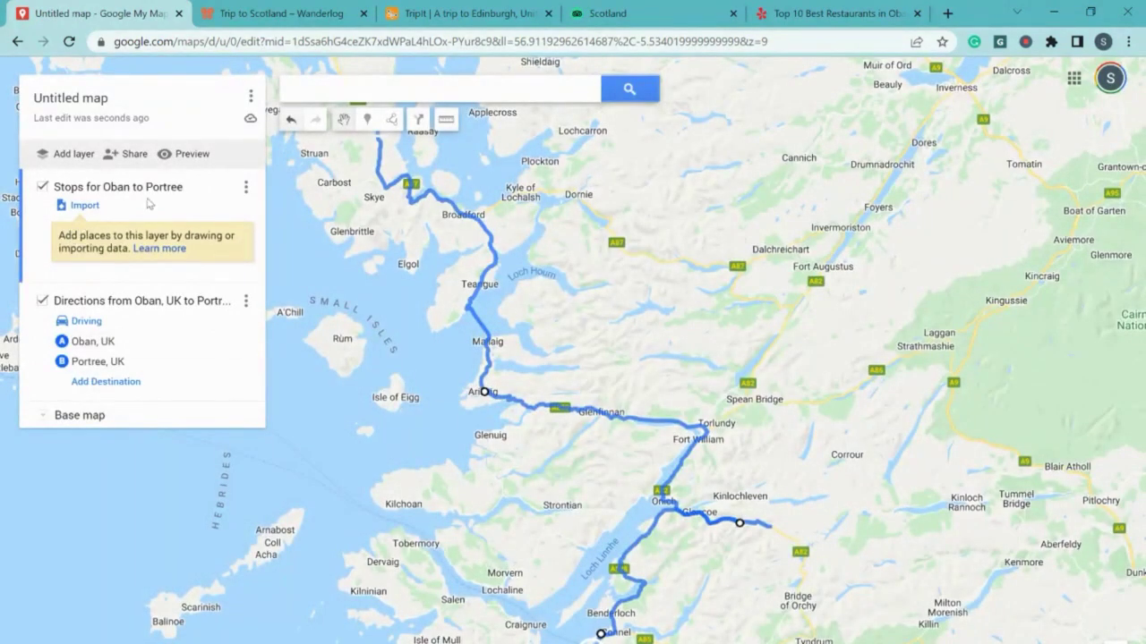
Add The Scot on George Street in Oban as a place in the "Stops for Oban to Portree" layer
{"action": "left_click", "coordinate": [357, 91]}
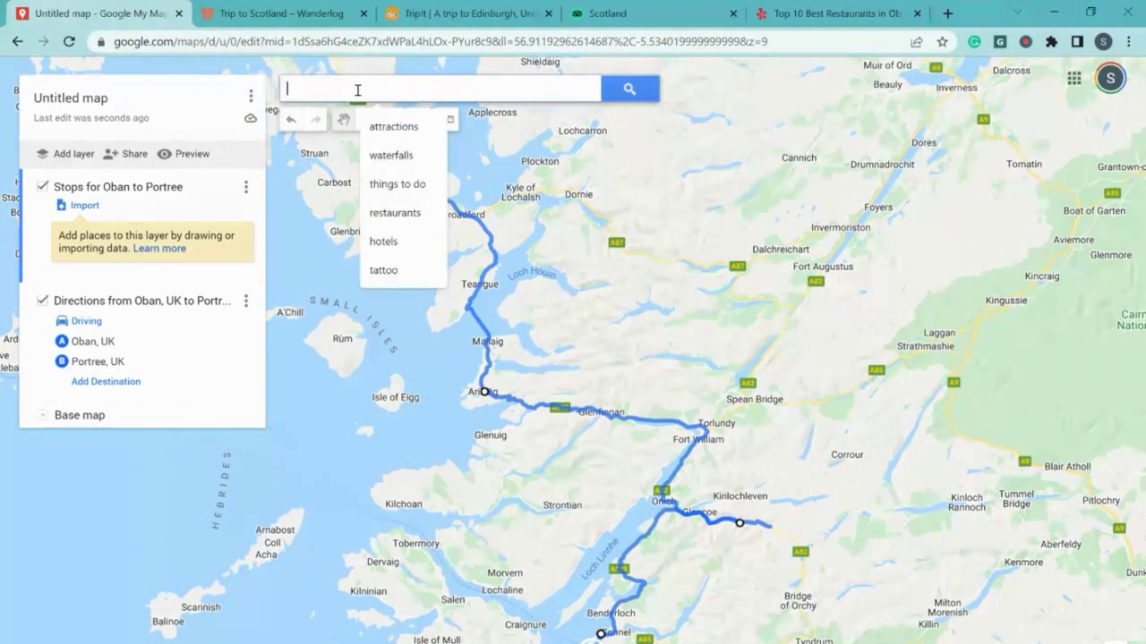
{"action": "left_click", "coordinate": [514, 519]}
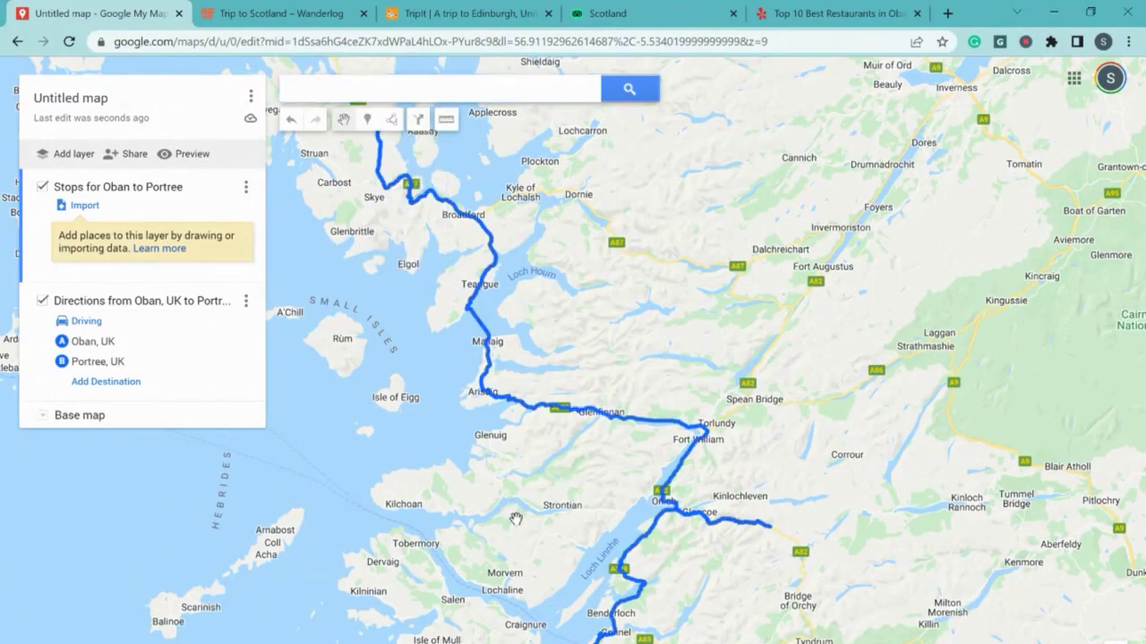
{"action": "scroll", "coordinate": [525, 537], "scroll_direction": "up", "scroll_amount": 3}
{"action": "scroll", "coordinate": [555, 203], "scroll_direction": "up", "scroll_amount": 3}
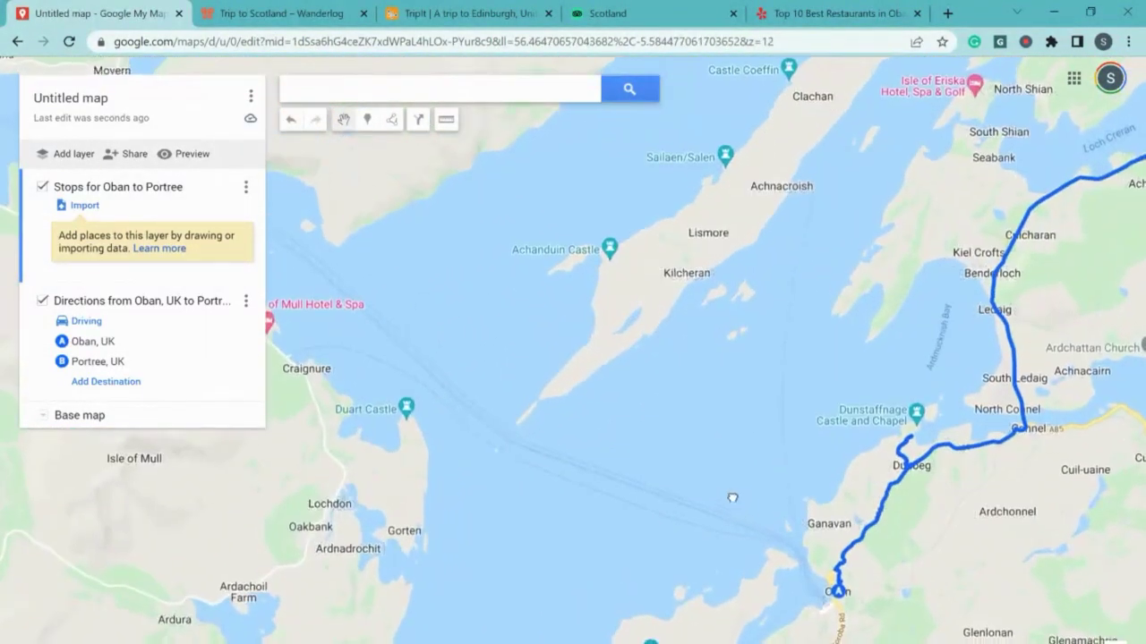
{"action": "left_click_drag", "start_coordinate": [732, 498], "coordinate": [501, 206]}
{"action": "scroll", "coordinate": [624, 340], "scroll_direction": "up", "scroll_amount": 4}
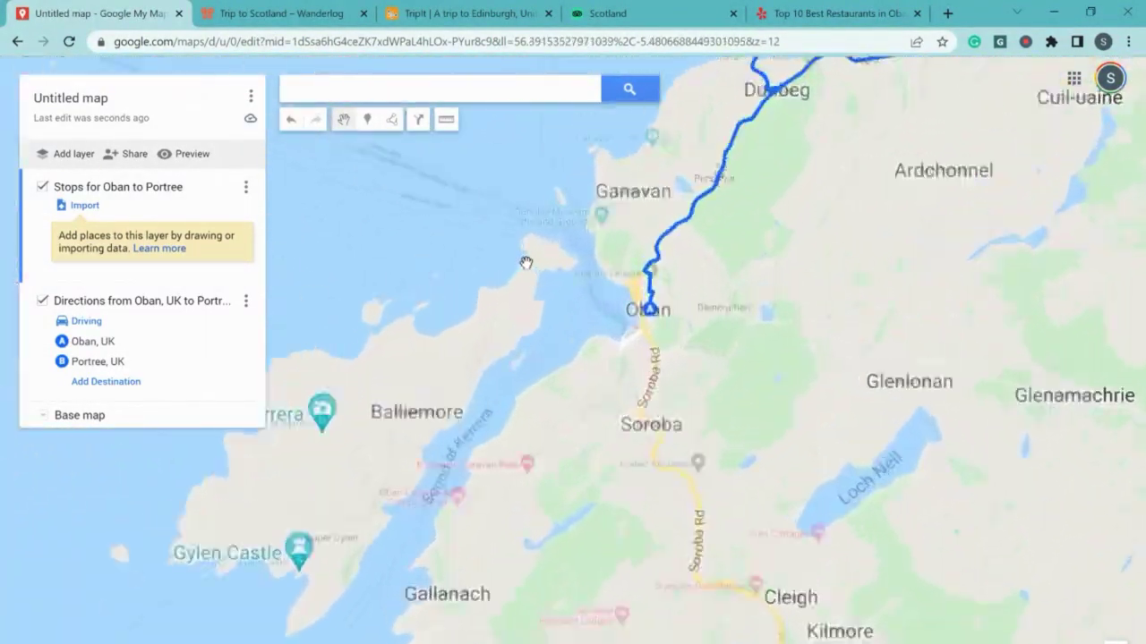
{"action": "left_click_drag", "start_coordinate": [788, 365], "coordinate": [452, 338]}
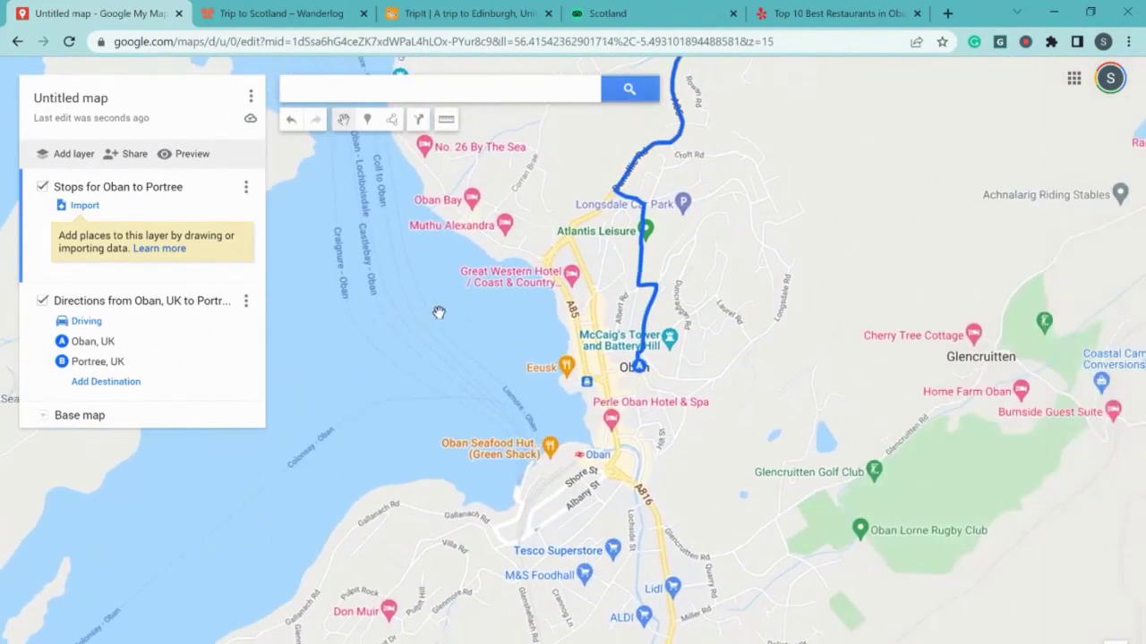
{"action": "scroll", "coordinate": [492, 269], "scroll_direction": "up", "scroll_amount": 2}
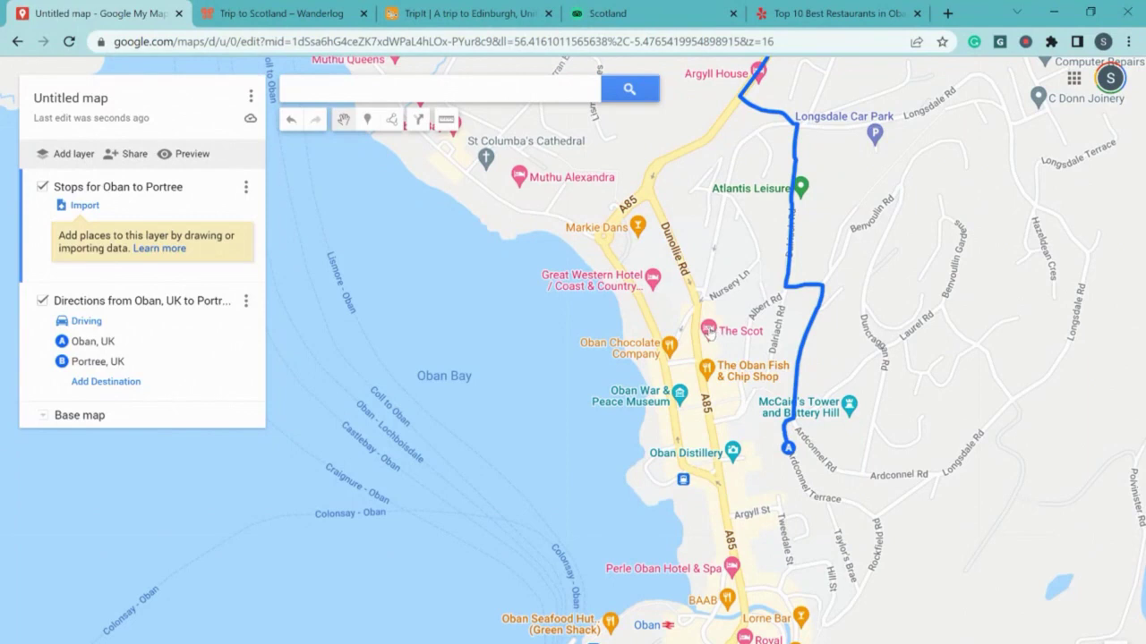
{"action": "left_click", "coordinate": [708, 330]}
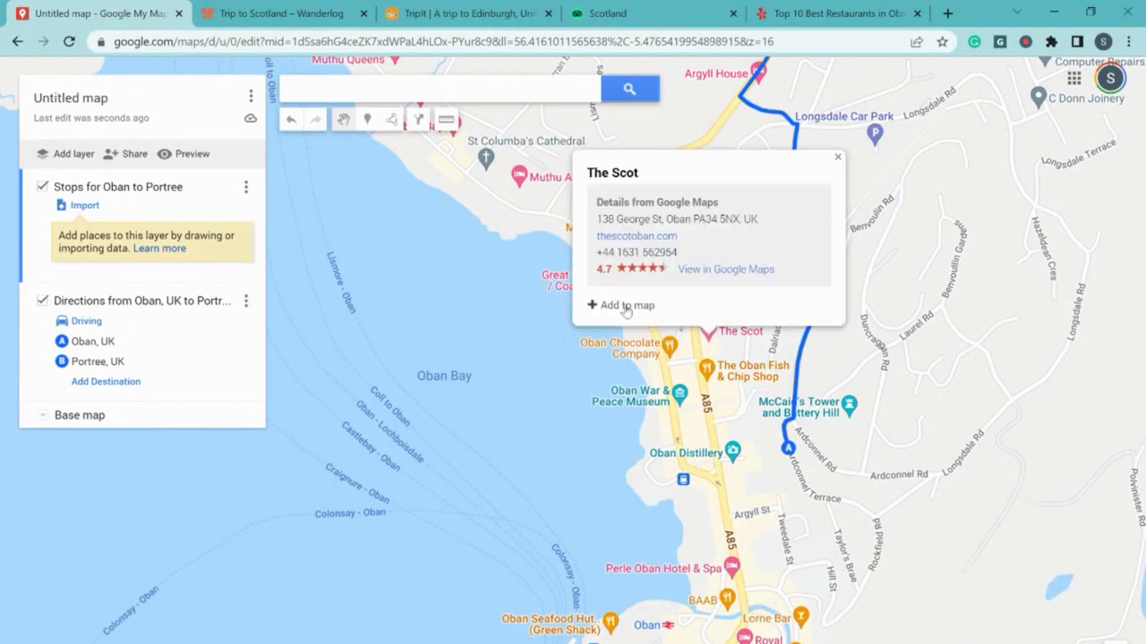
{"action": "left_click", "coordinate": [624, 306]}
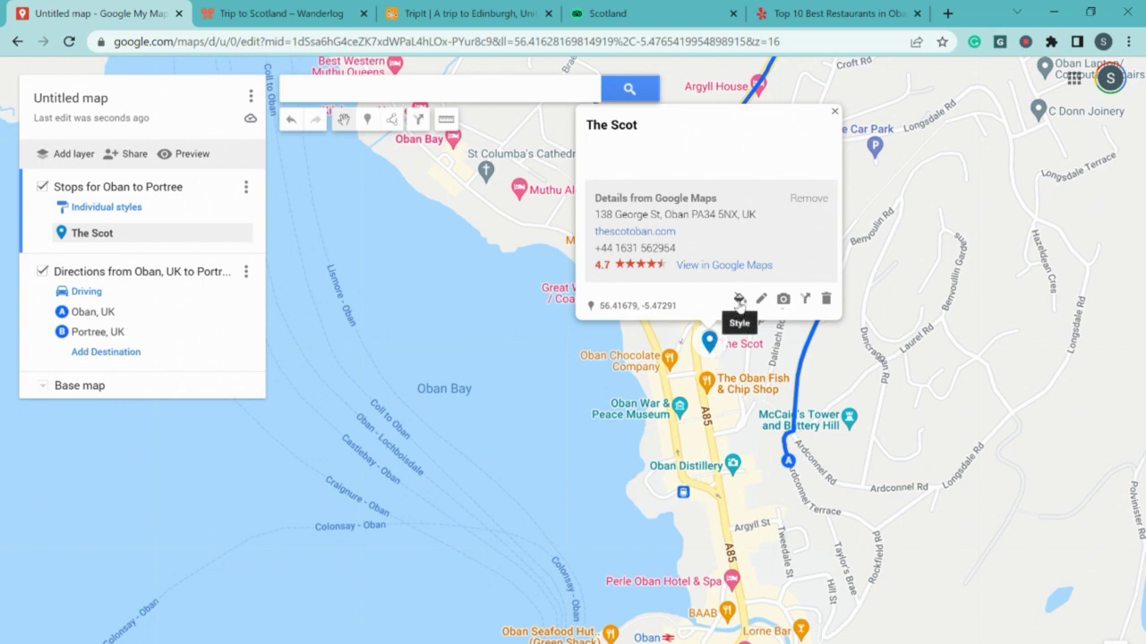
Style The Scot's marker in black with the bed icon for lodging
{"action": "left_click", "coordinate": [739, 301]}
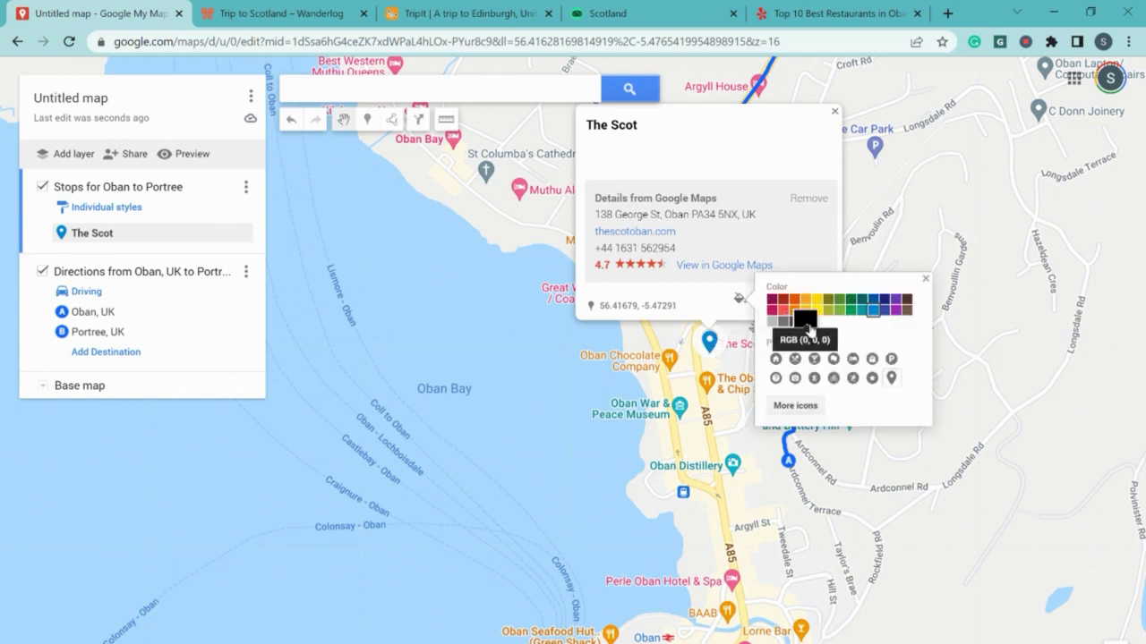
{"action": "left_click", "coordinate": [809, 324]}
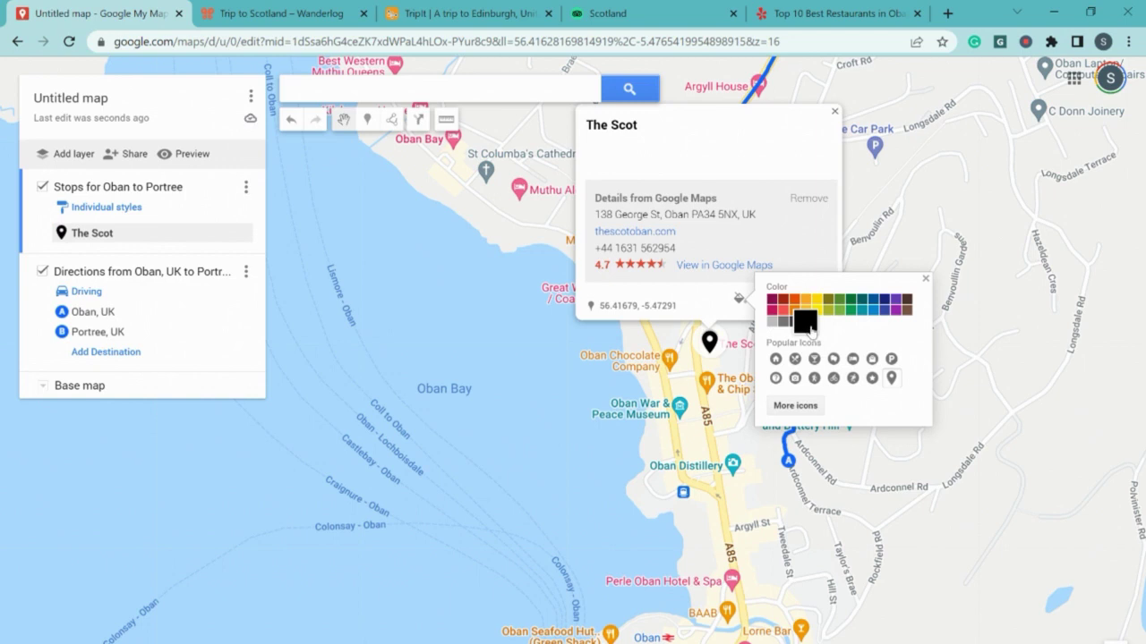
{"action": "left_click", "coordinate": [853, 361]}
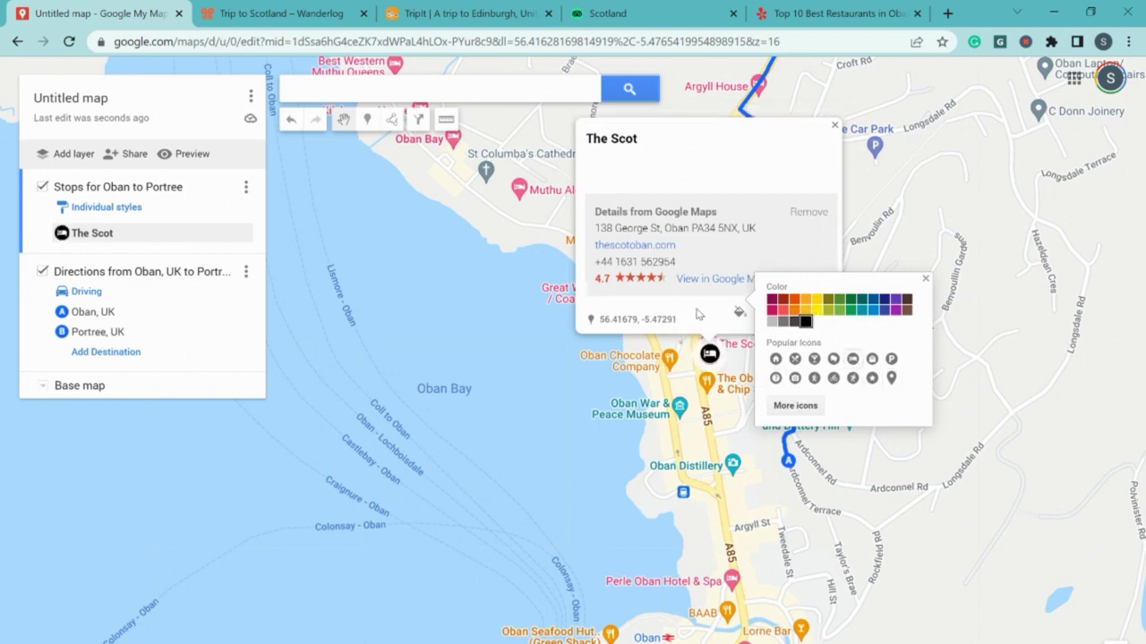
Rename The Scot stop as "9am leave The Scot", enter the reservation number as its description, and save it
{"action": "left_click", "coordinate": [760, 311]}
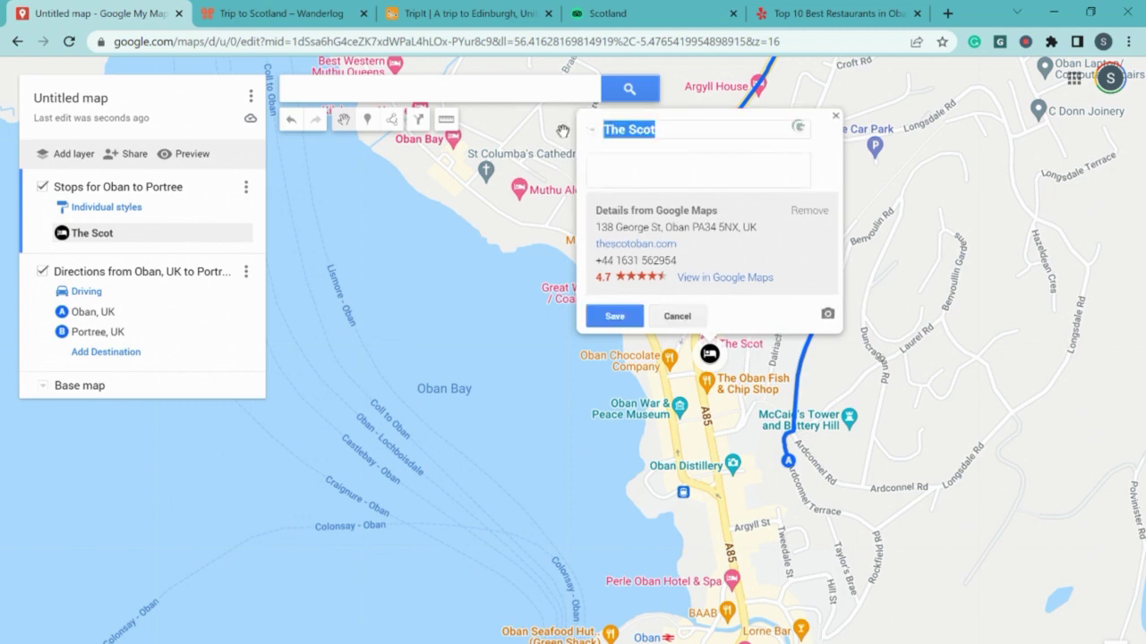
{"action": "left_click", "coordinate": [605, 129]}
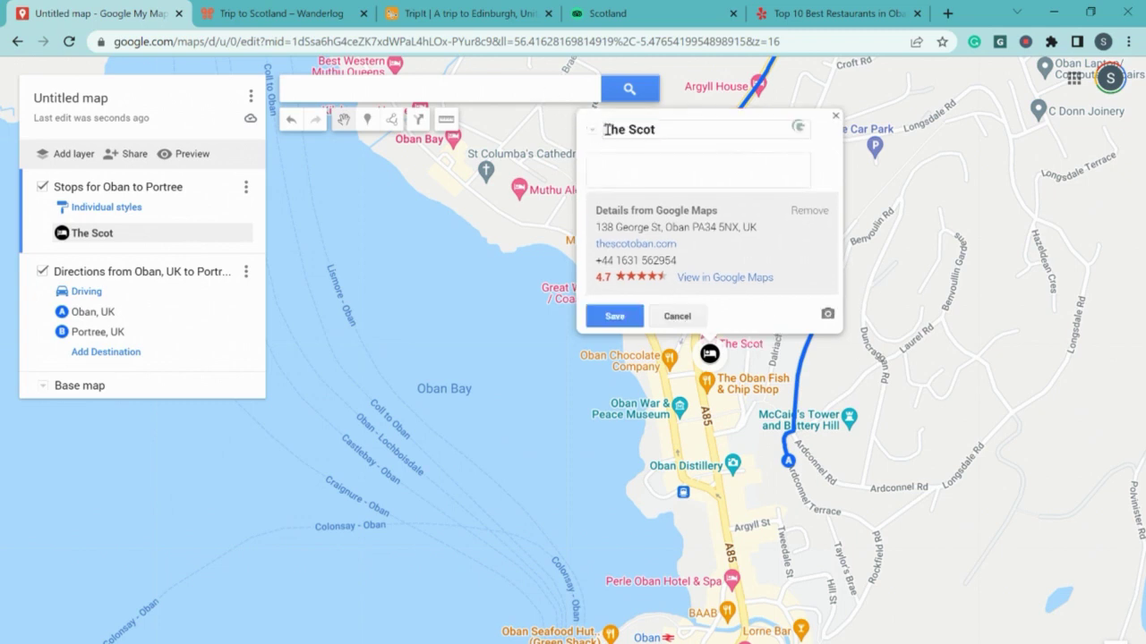
{"action": "type", "text": "Sam "}
{"action": "type", "text": "leave"}
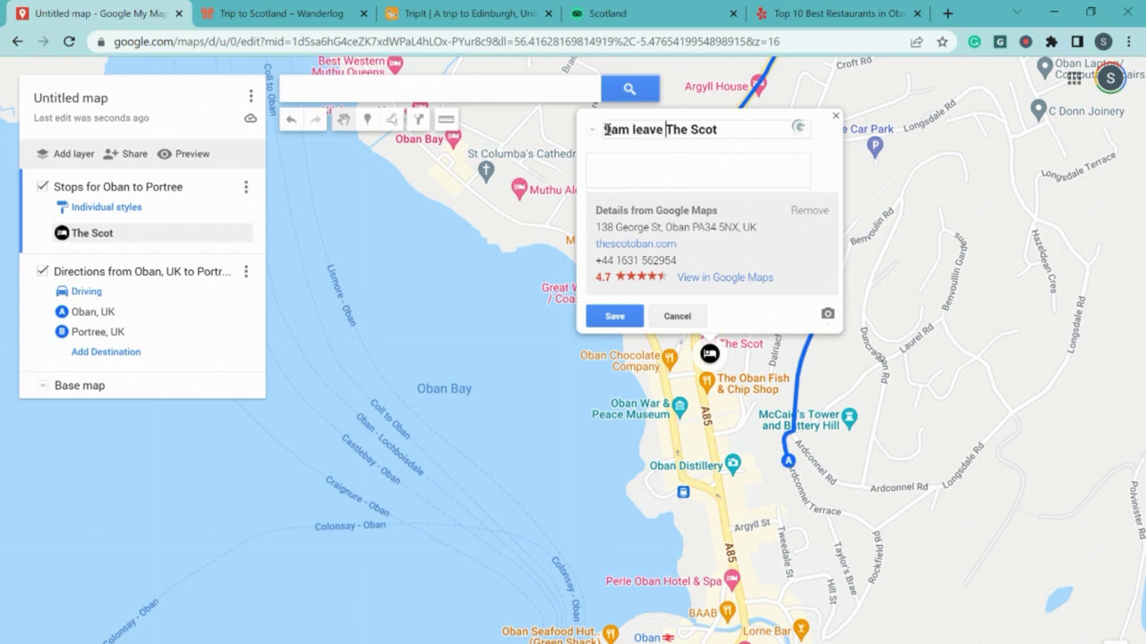
{"action": "left_click", "coordinate": [636, 169]}
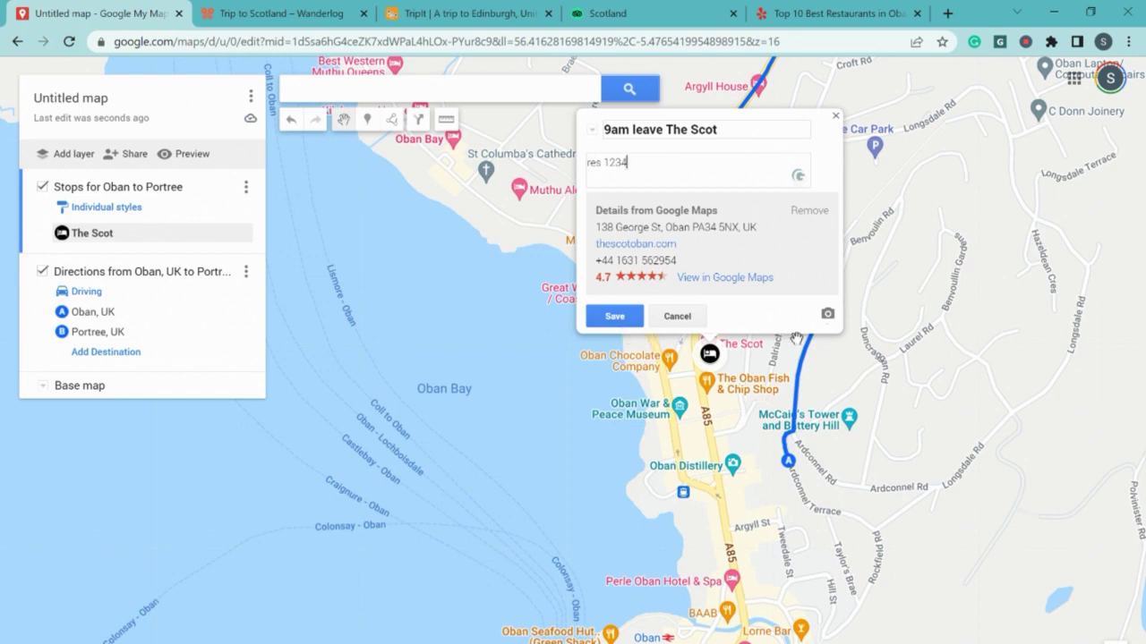
{"action": "left_click", "coordinate": [619, 317]}
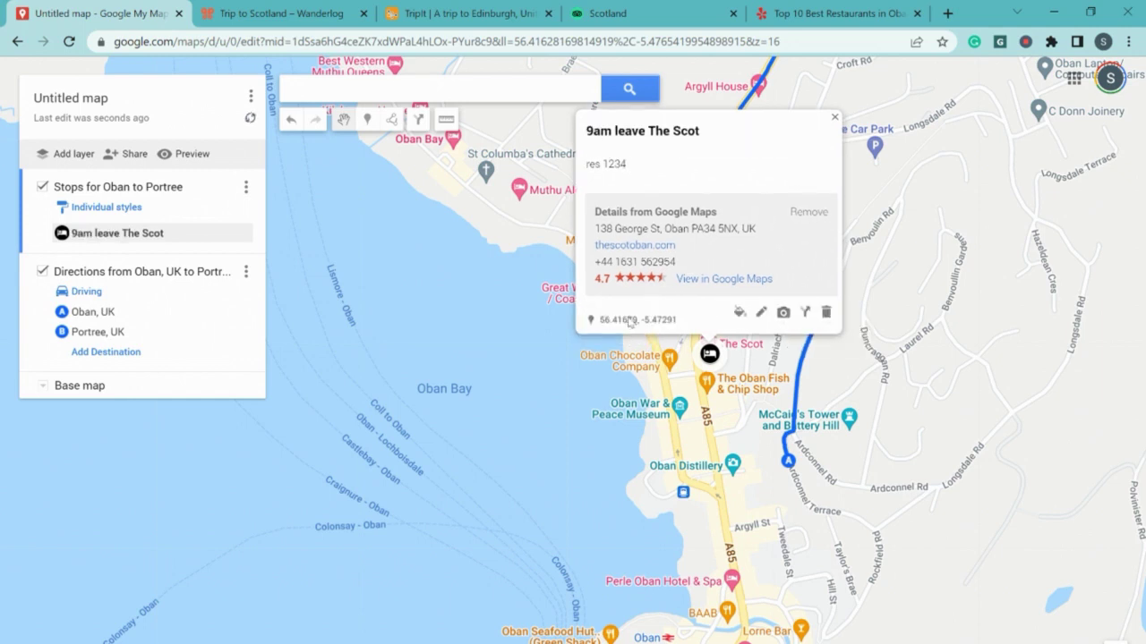
{"action": "left_click", "coordinate": [834, 118]}
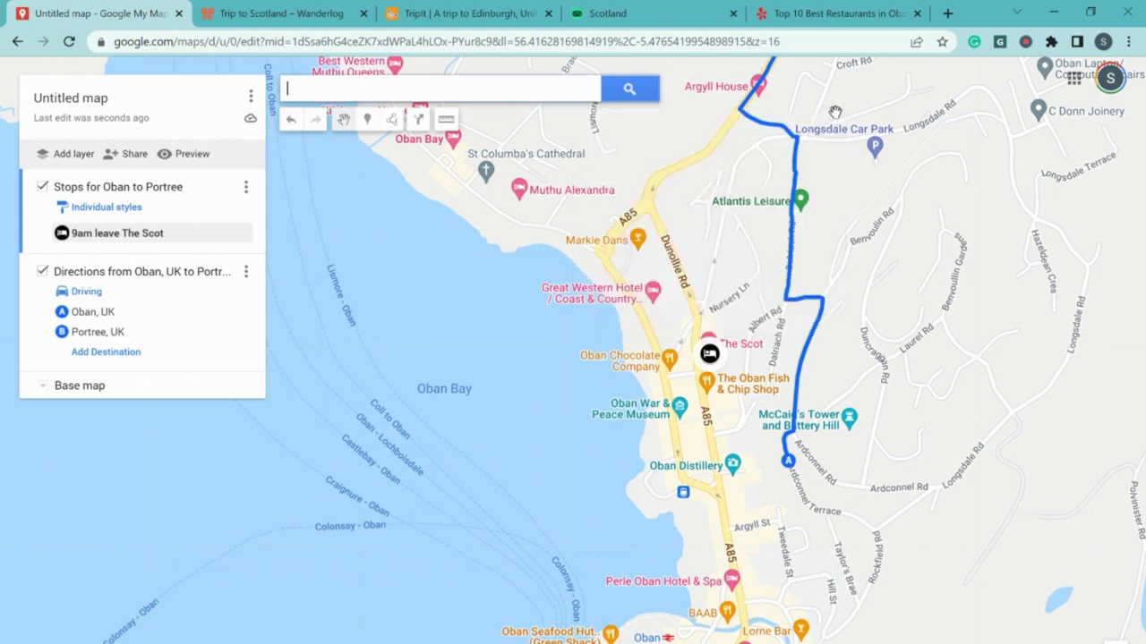
Add Dunstaffnage Castle and Chapel, north of Oban near Dunbeg, to the stops layer
{"action": "scroll", "coordinate": [651, 239], "scroll_direction": "down", "scroll_amount": 4}
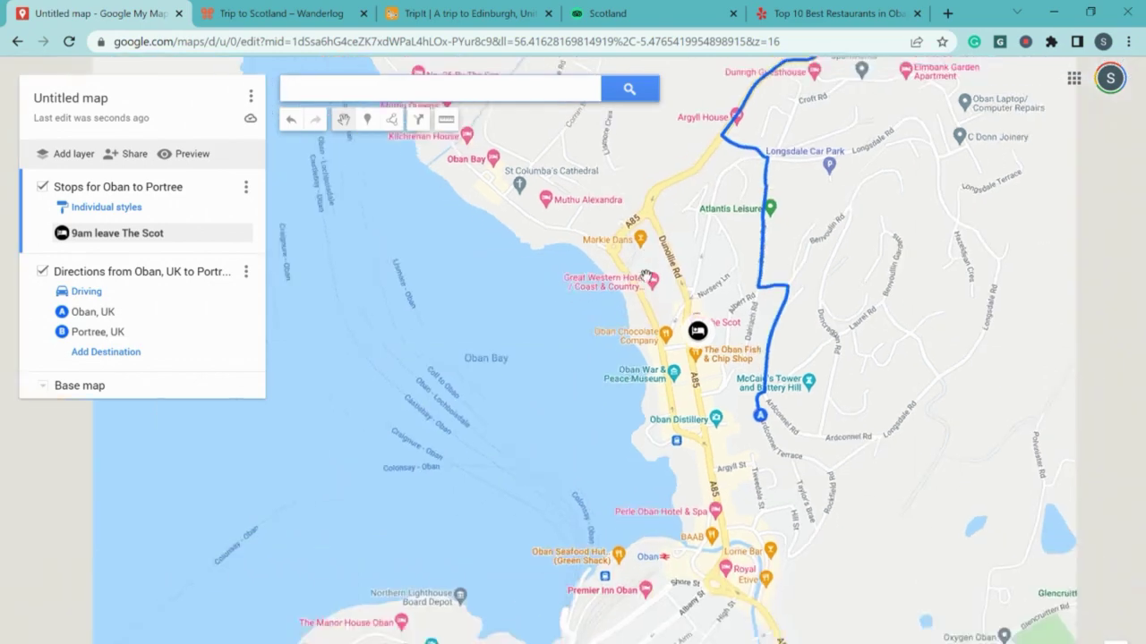
{"action": "left_click_drag", "start_coordinate": [652, 179], "coordinate": [554, 501]}
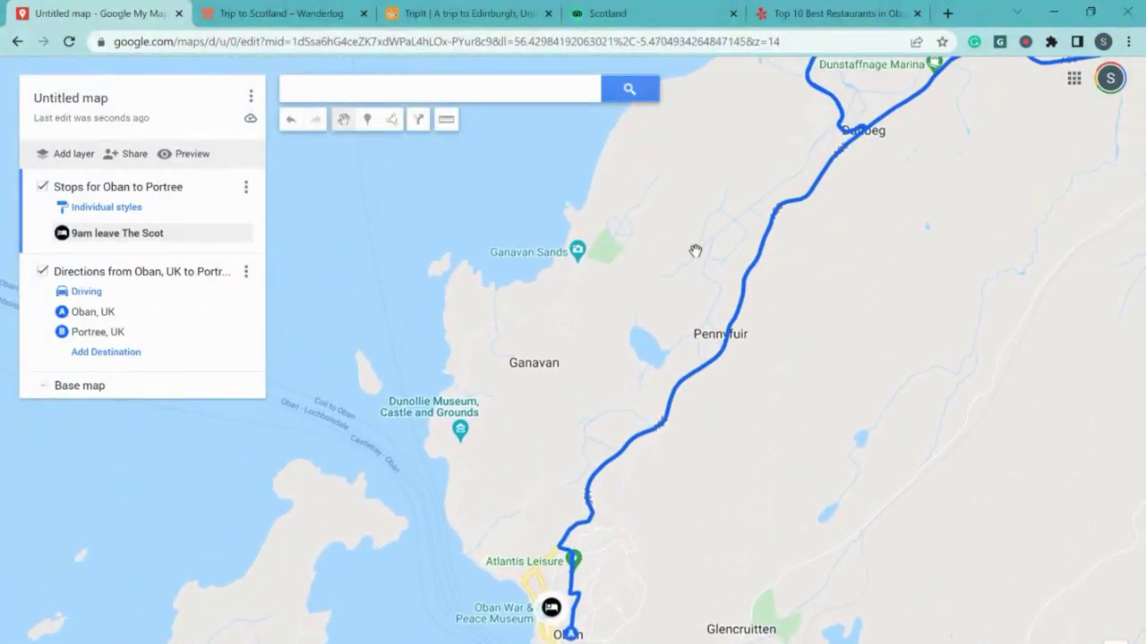
{"action": "scroll", "coordinate": [707, 237], "scroll_direction": "down", "scroll_amount": 2}
{"action": "left_click_drag", "start_coordinate": [711, 202], "coordinate": [622, 366]}
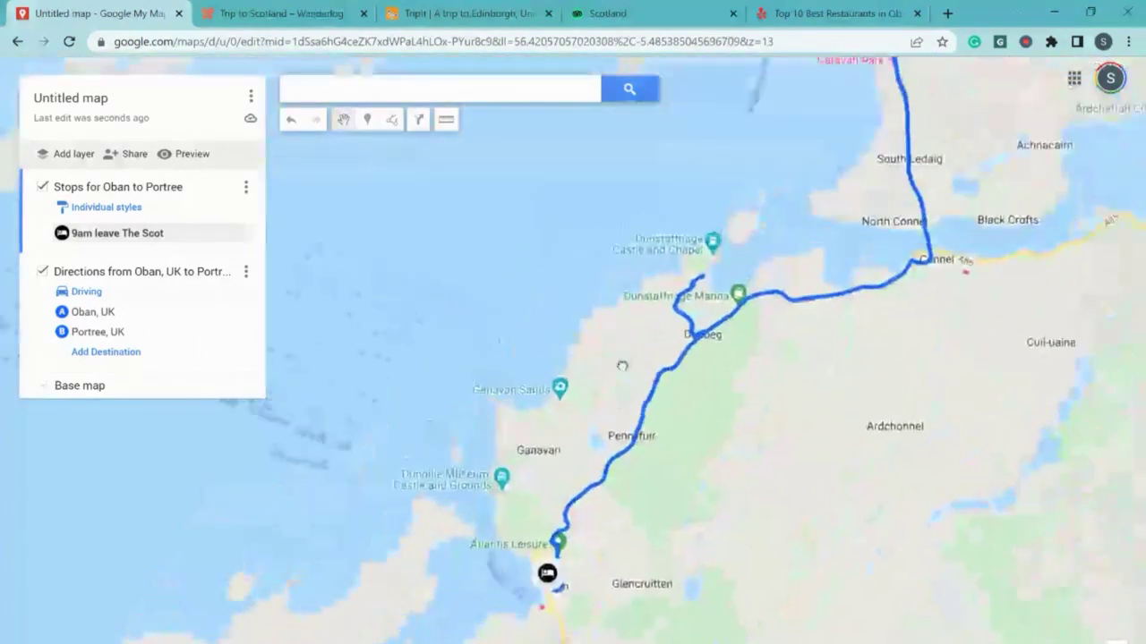
{"action": "left_click", "coordinate": [713, 247]}
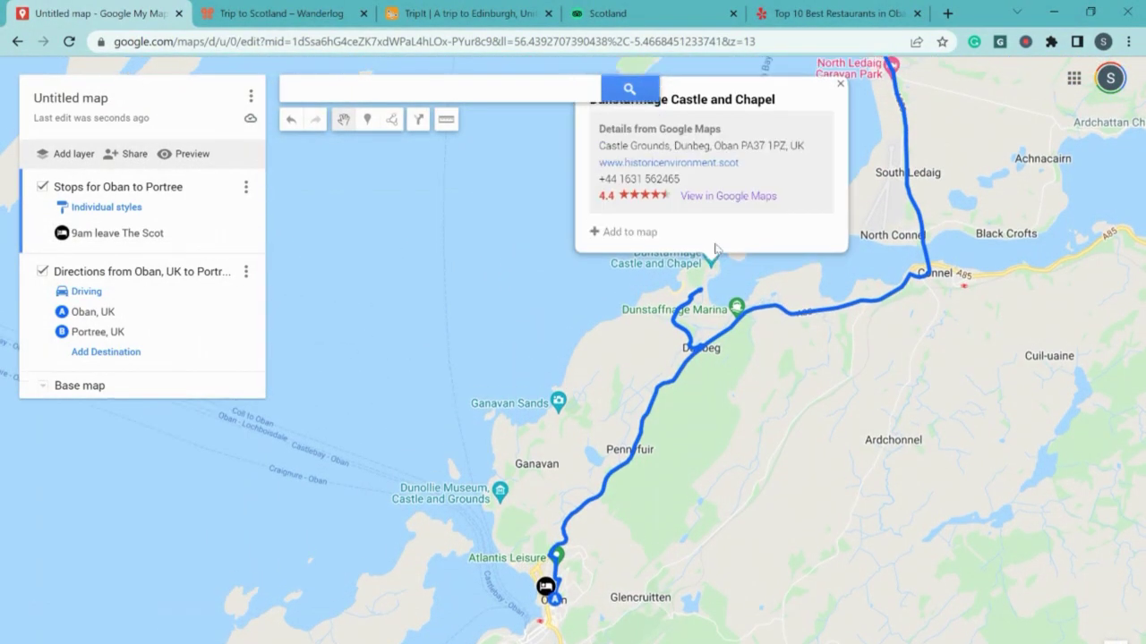
{"action": "left_click", "coordinate": [614, 259]}
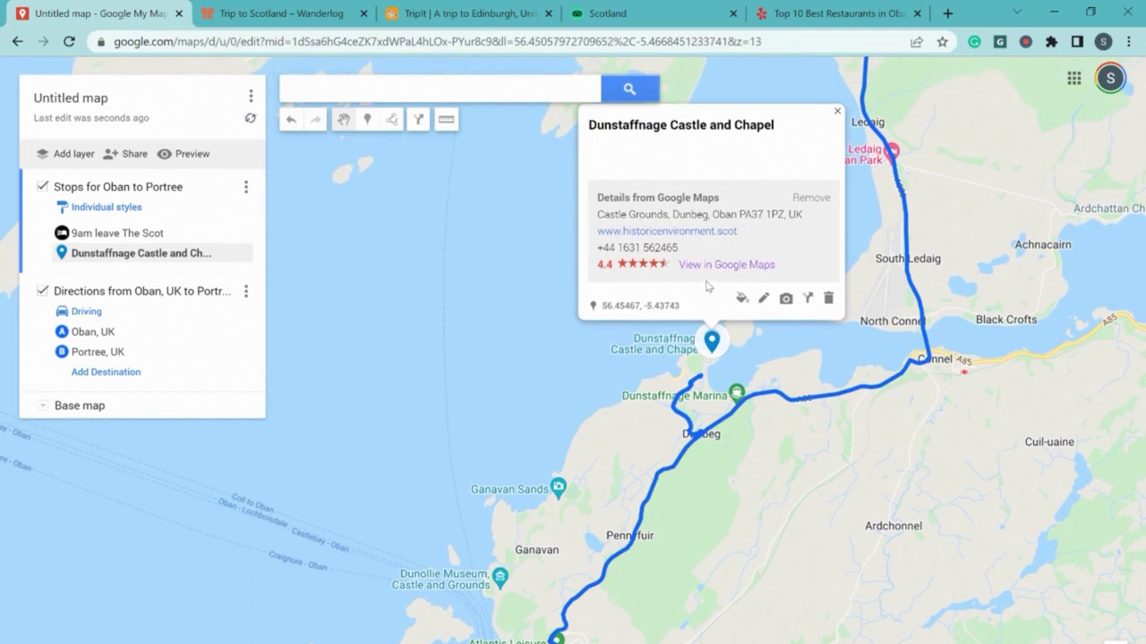
Style the Dunstaffnage Castle and Chapel marker in purple with the castle tower icon from the full icon collection
{"action": "left_click", "coordinate": [740, 298]}
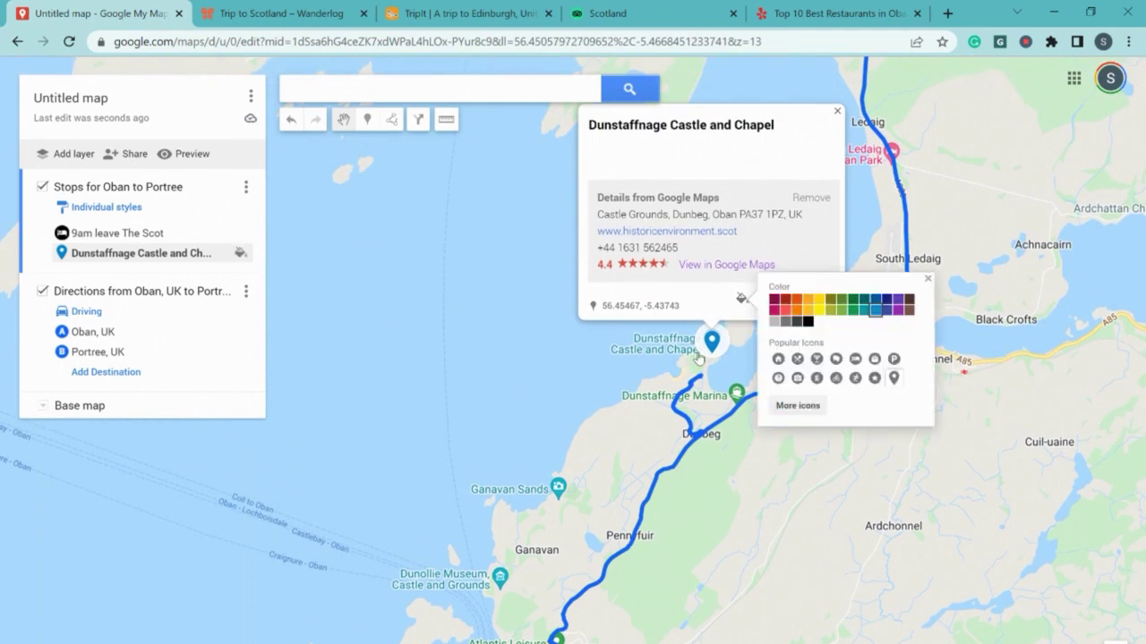
{"action": "left_click", "coordinate": [897, 309]}
{"action": "left_click", "coordinate": [794, 407]}
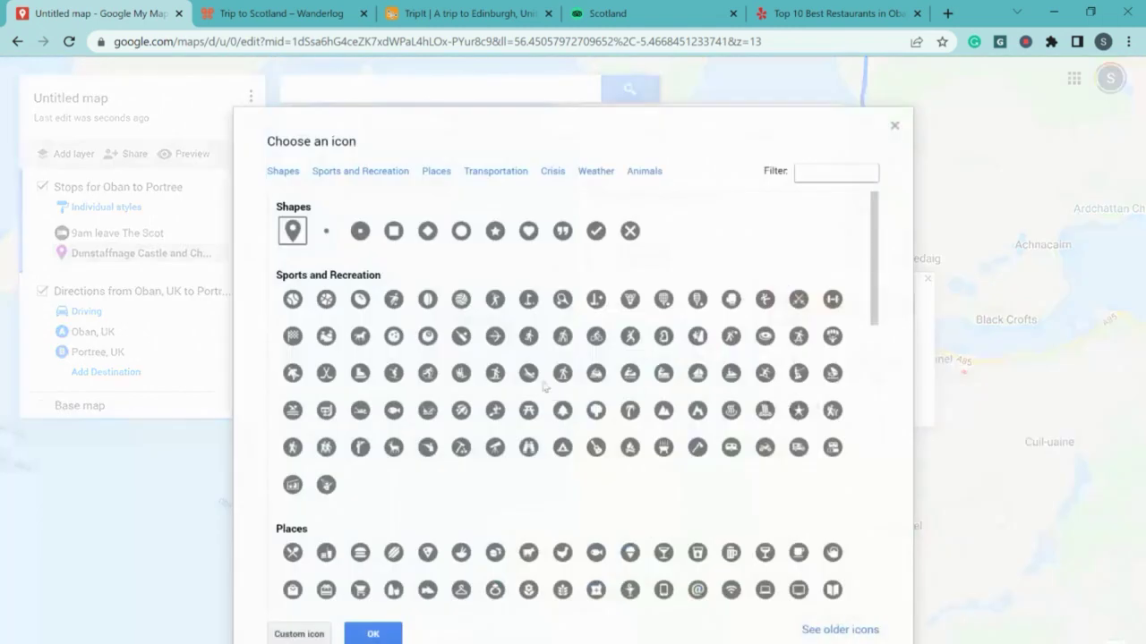
{"action": "scroll", "coordinate": [533, 389], "scroll_direction": "down", "scroll_amount": 2}
{"action": "scroll", "coordinate": [566, 488], "scroll_direction": "down", "scroll_amount": 3}
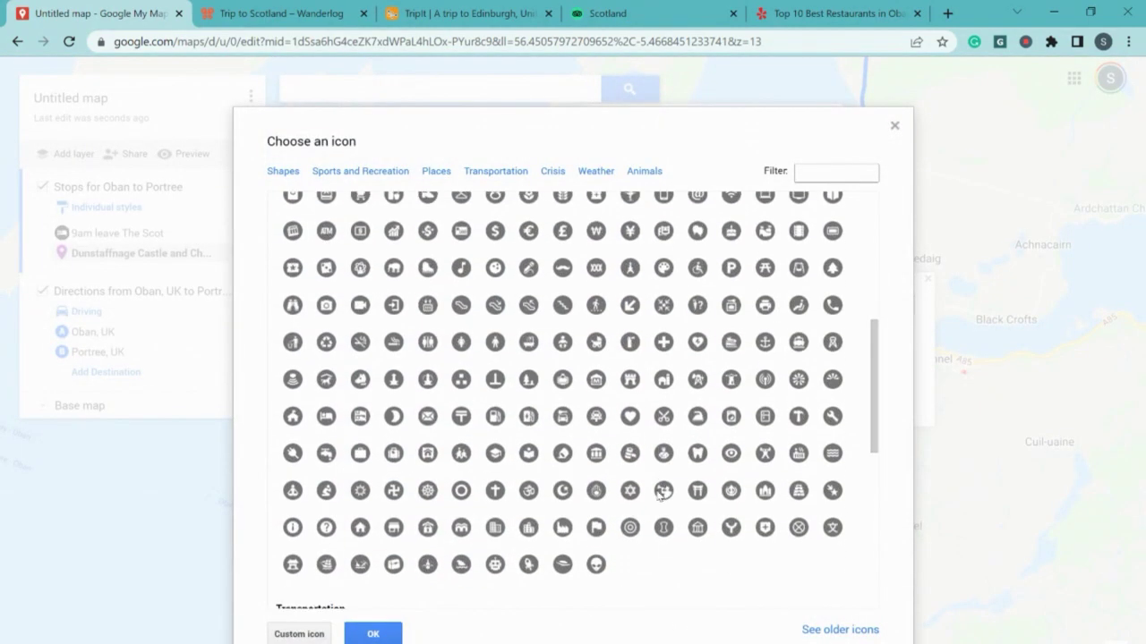
{"action": "left_click", "coordinate": [630, 376]}
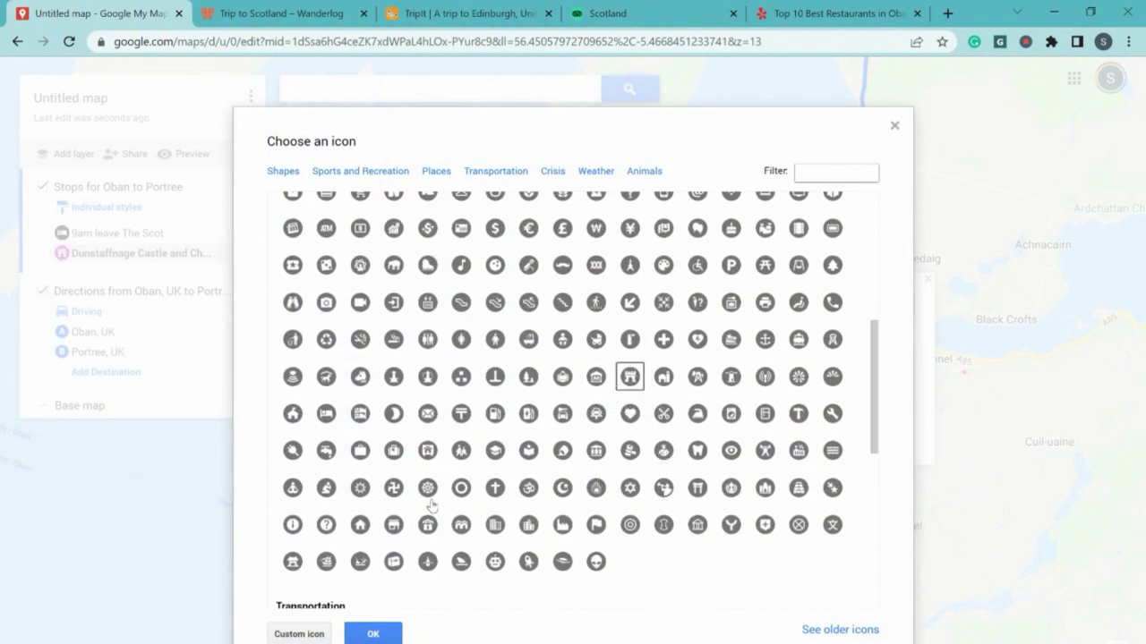
{"action": "left_click", "coordinate": [373, 633]}
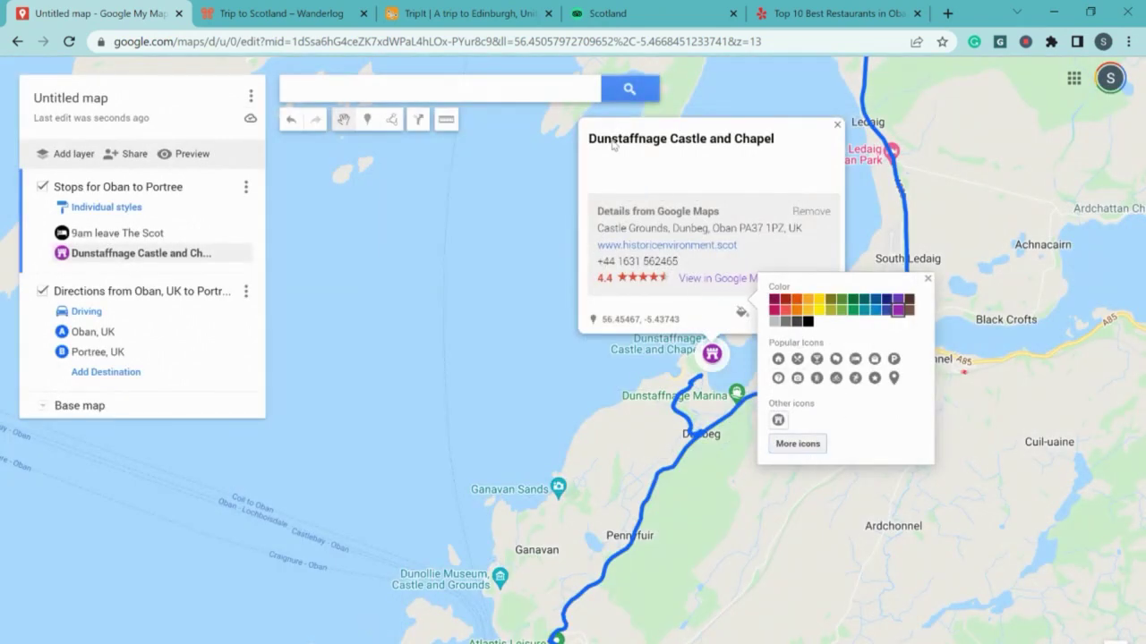
{"action": "left_click", "coordinate": [614, 146]}
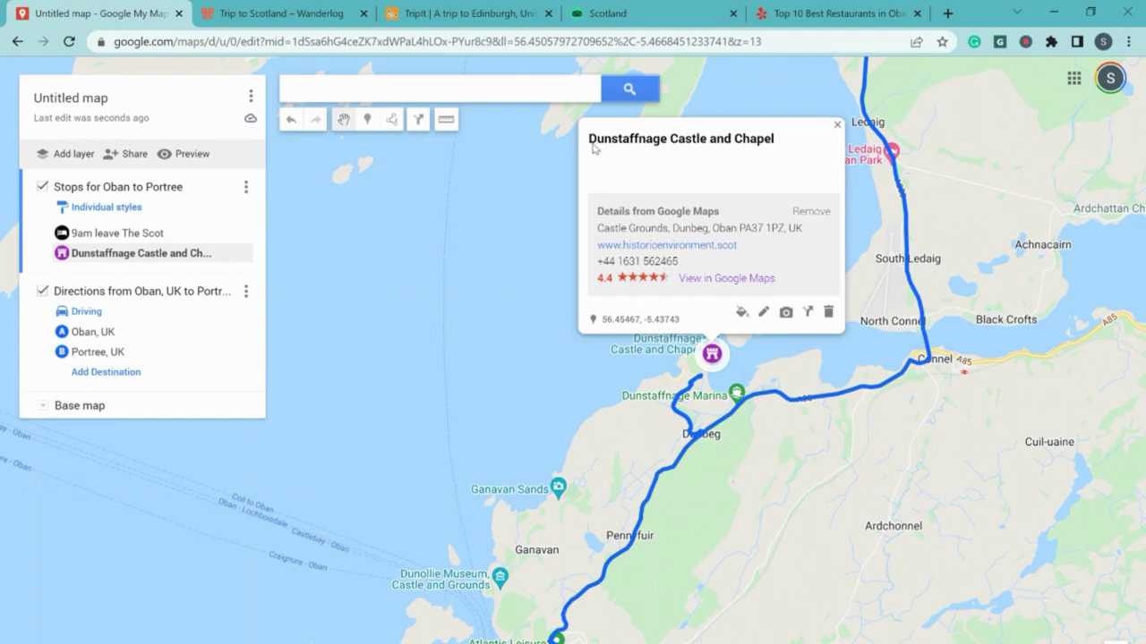
Look up the driving time from Oban, UK to Dunstaffnage Castle and Chapel in Google Maps, and return to the custom map
{"action": "left_click", "coordinate": [736, 283]}
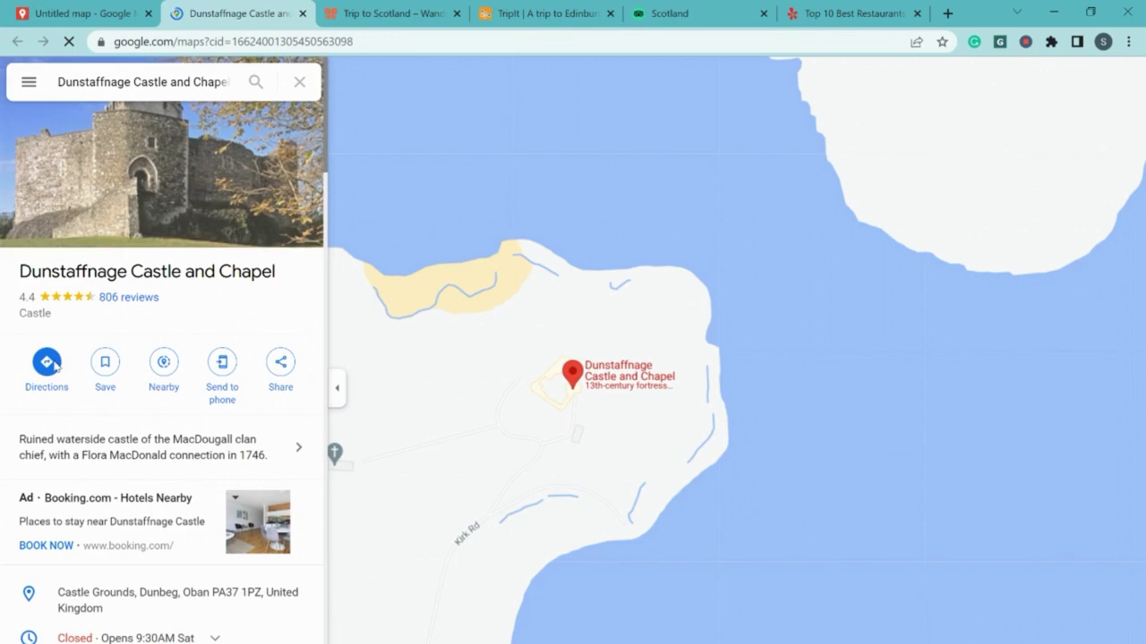
{"action": "left_click", "coordinate": [48, 362]}
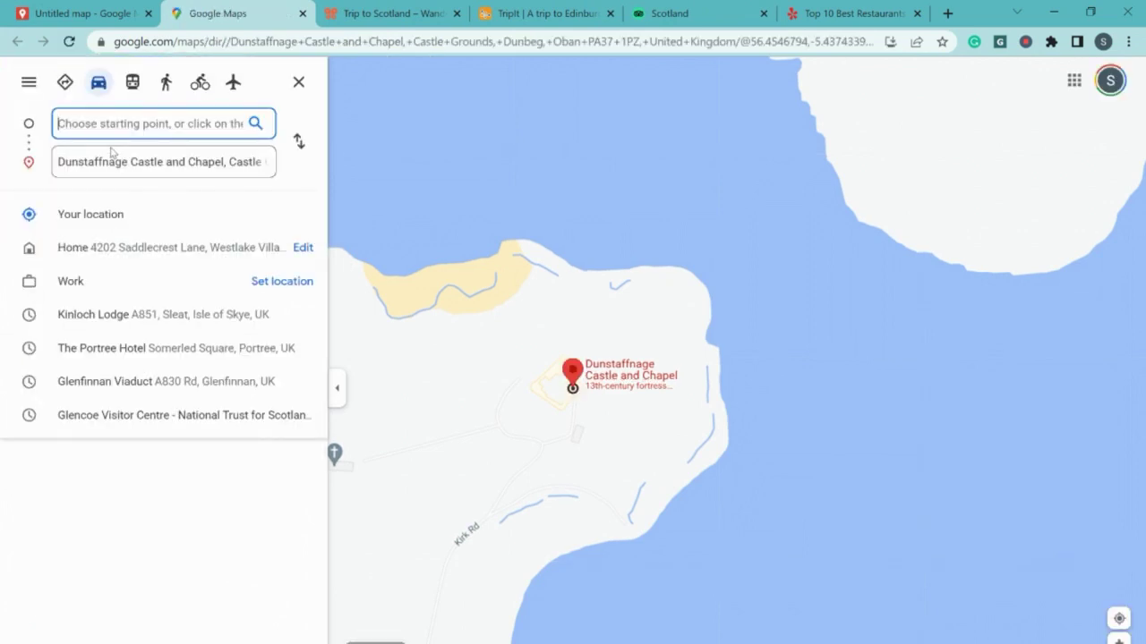
{"action": "type", "text": "oban"}
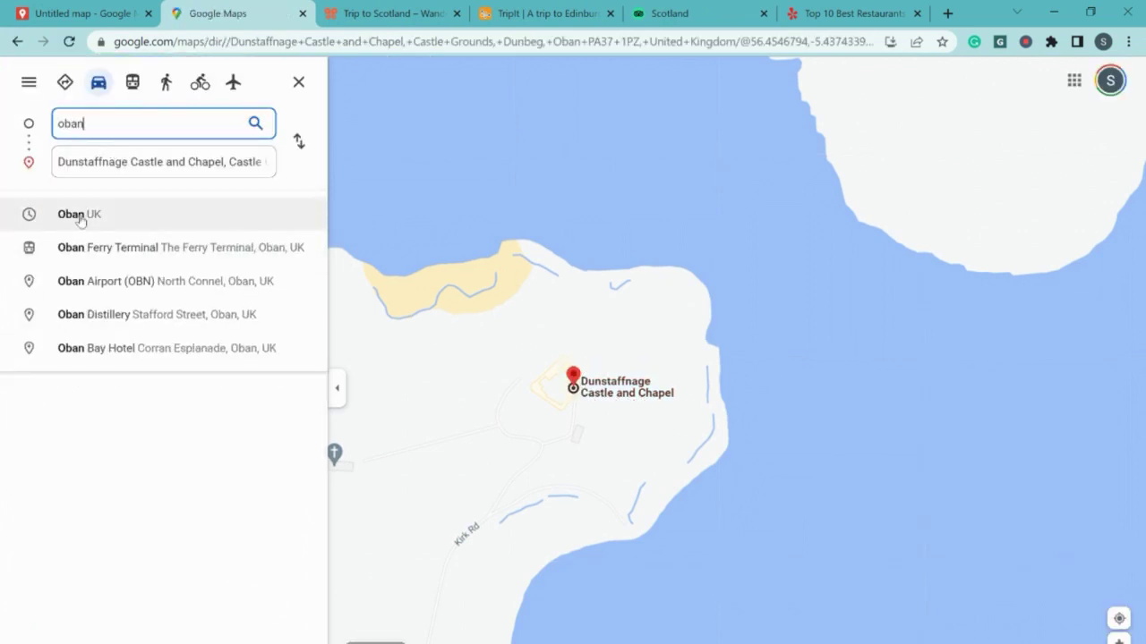
{"action": "left_click", "coordinate": [81, 215]}
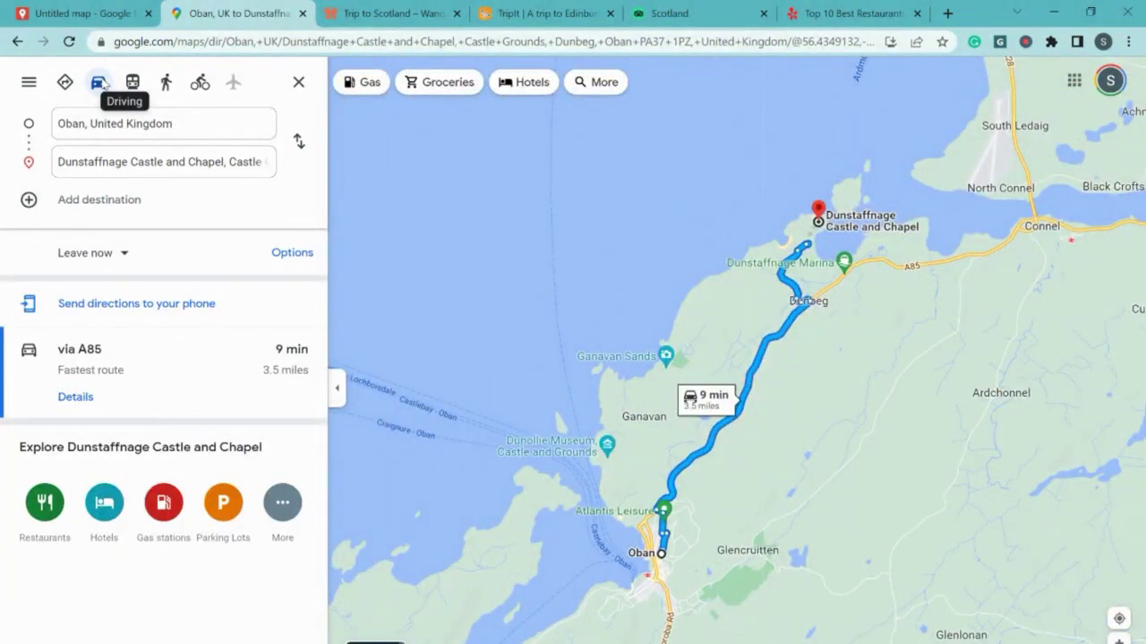
{"action": "left_click", "coordinate": [303, 12]}
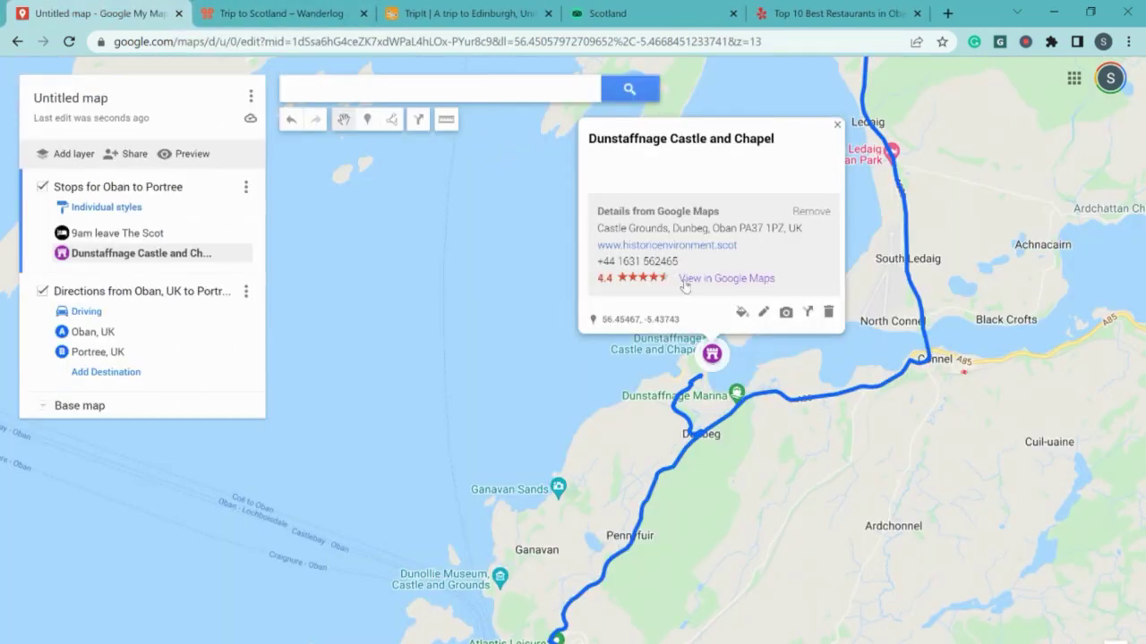
Rename the castle stop as "9:15-10a Dunstaffnage Castle and Chapel", describe it as "take photos, no res", and save it
{"action": "left_click", "coordinate": [763, 314]}
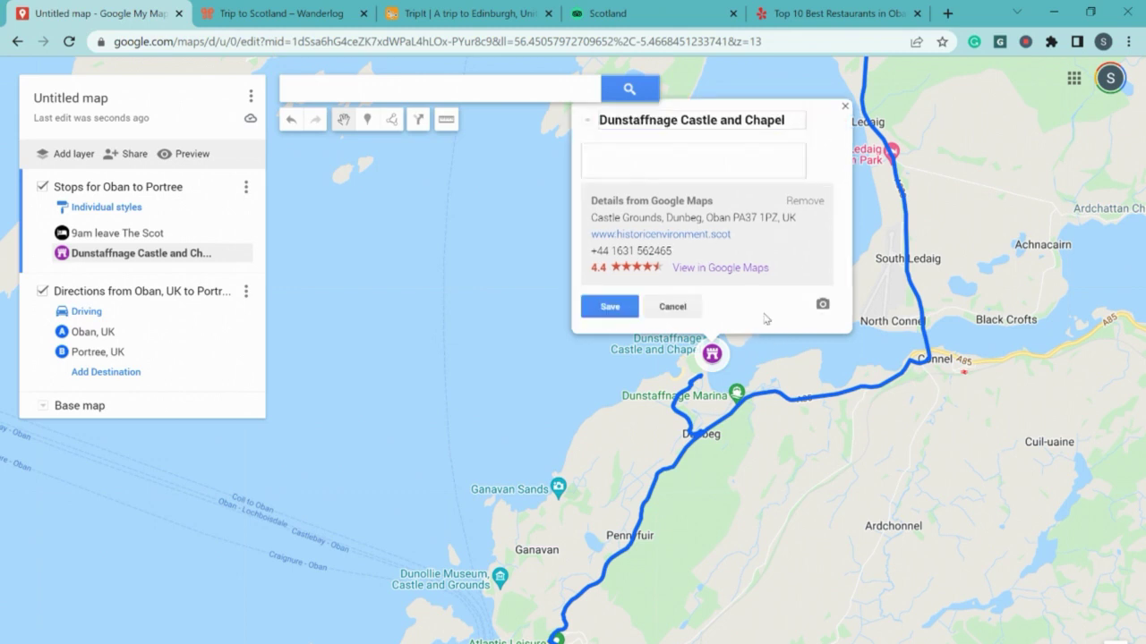
{"action": "left_click", "coordinate": [608, 130]}
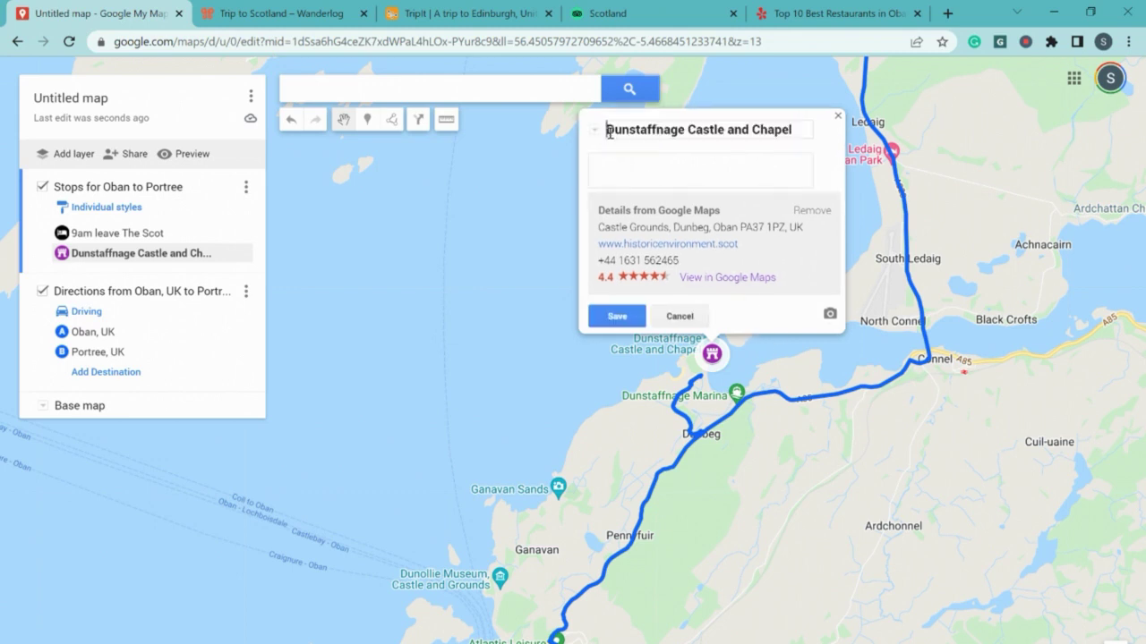
{"action": "type", "text": "1015-"}
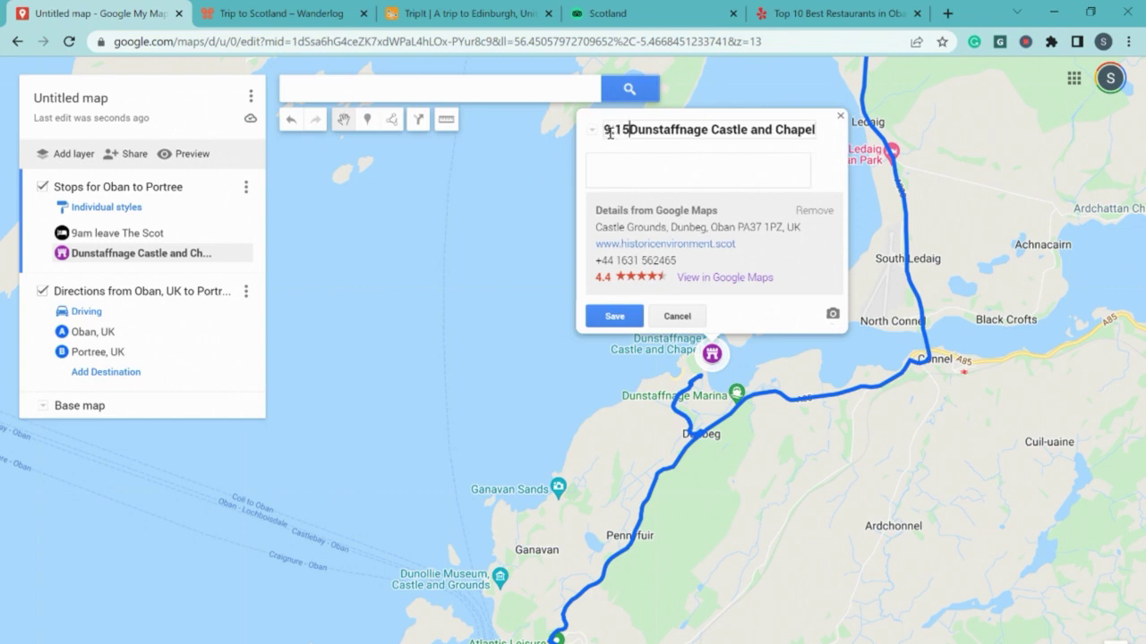
{"action": "type", "text": "10a"}
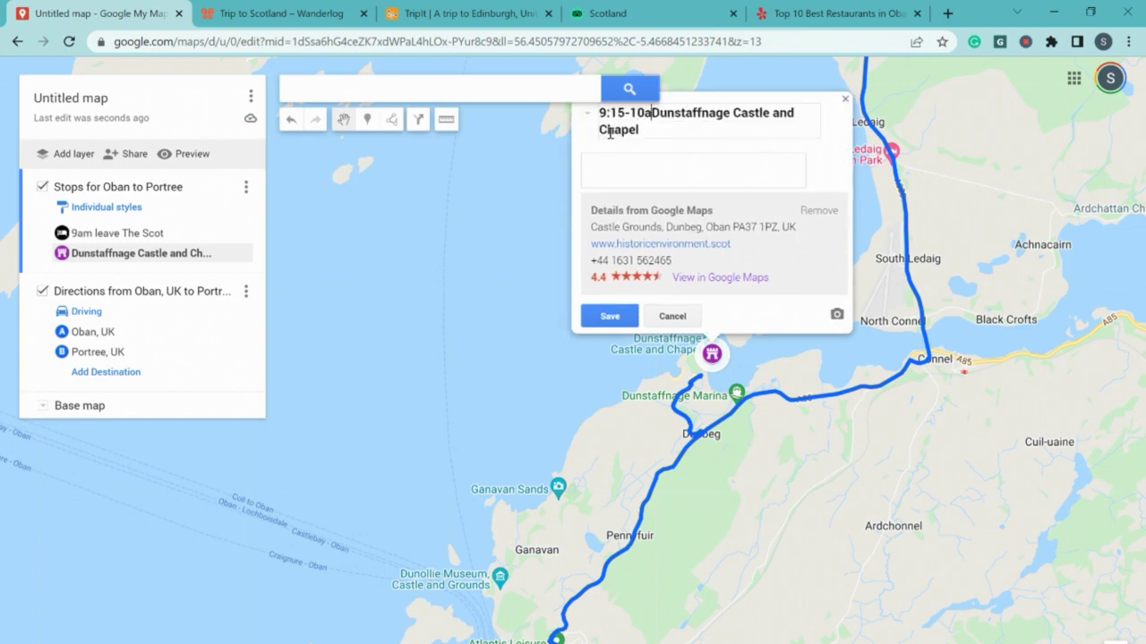
{"action": "left_click", "coordinate": [622, 178]}
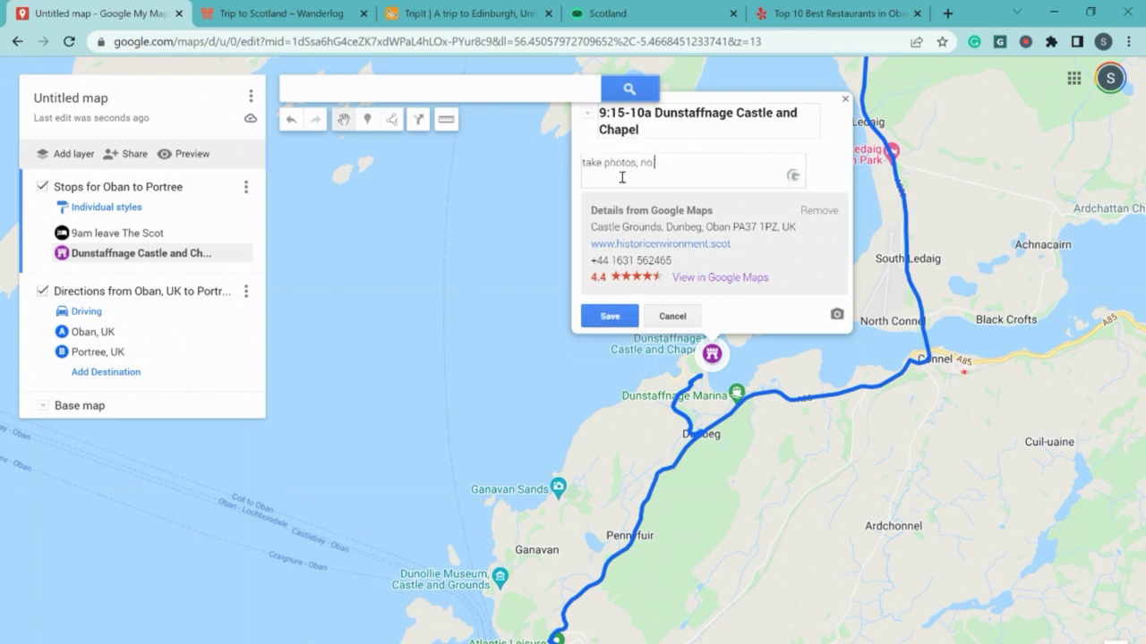
{"action": "left_click", "coordinate": [610, 316]}
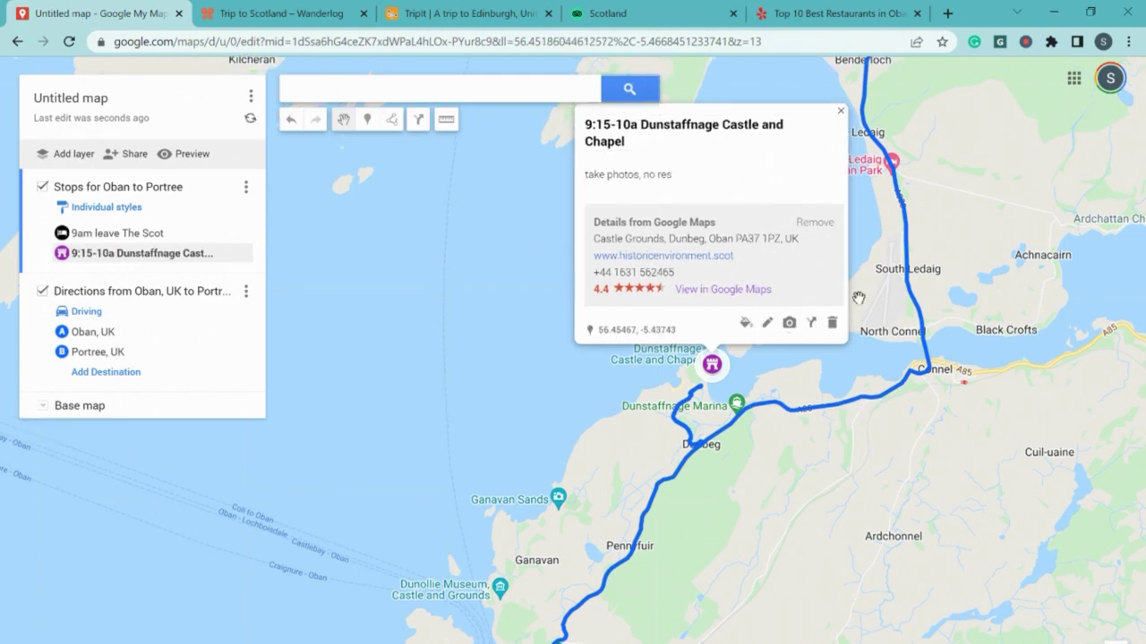
{"action": "left_click", "coordinate": [839, 111]}
Add Mallaig Ferry Terminal, on the west coast along the route, to the Stops for Oban to Portree layer
{"action": "scroll", "coordinate": [753, 178], "scroll_direction": "down", "scroll_amount": 2}
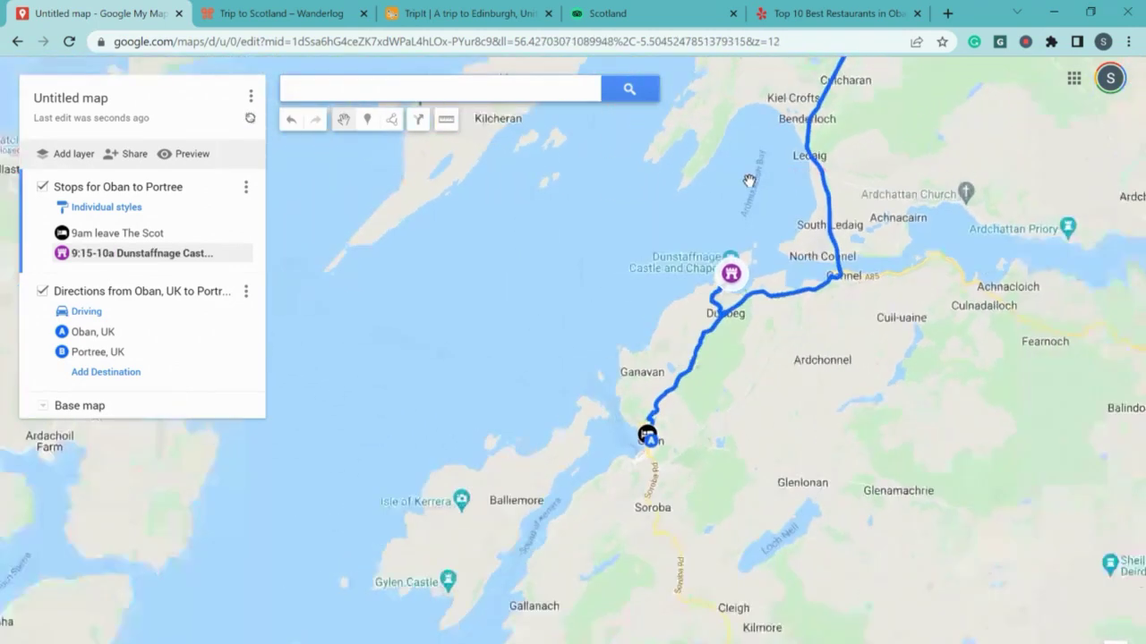
{"action": "left_click_drag", "start_coordinate": [727, 154], "coordinate": [701, 499]}
{"action": "left_click_drag", "start_coordinate": [782, 152], "coordinate": [719, 267]}
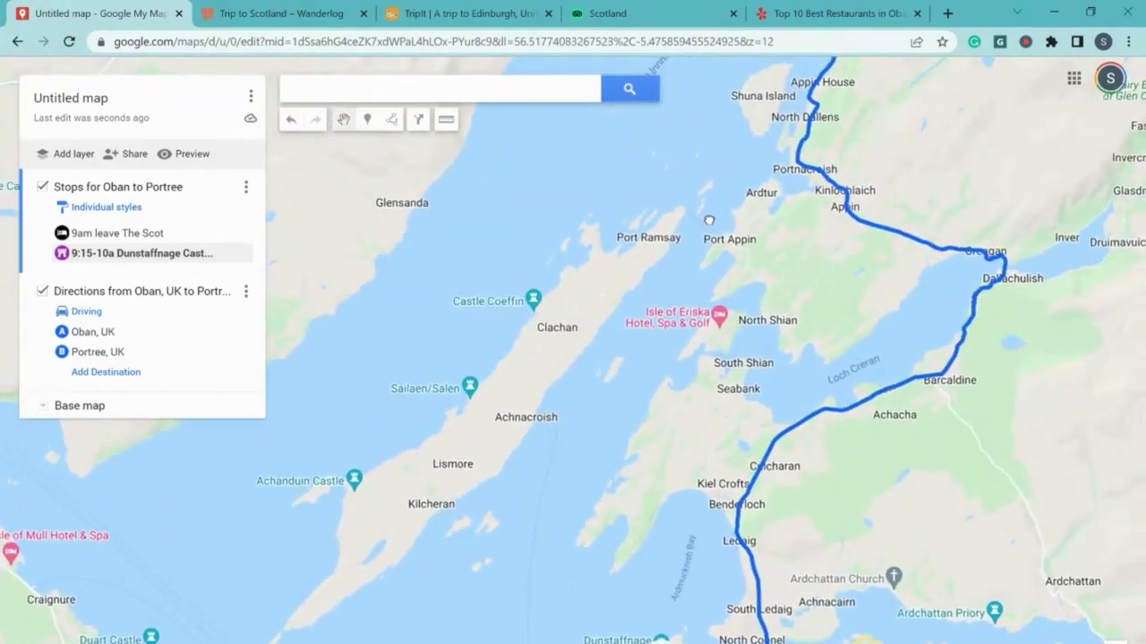
{"action": "left_click_drag", "start_coordinate": [707, 222], "coordinate": [538, 599]}
{"action": "left_click_drag", "start_coordinate": [651, 255], "coordinate": [596, 275]}
{"action": "scroll", "coordinate": [595, 273], "scroll_direction": "down", "scroll_amount": 3}
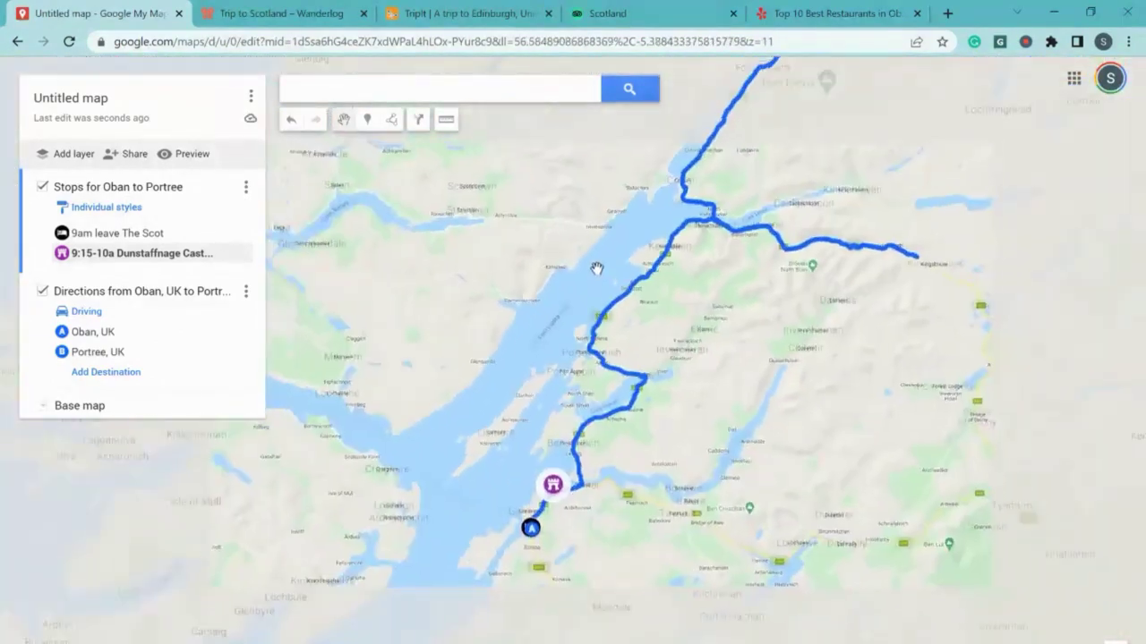
{"action": "left_click_drag", "start_coordinate": [614, 164], "coordinate": [801, 490]}
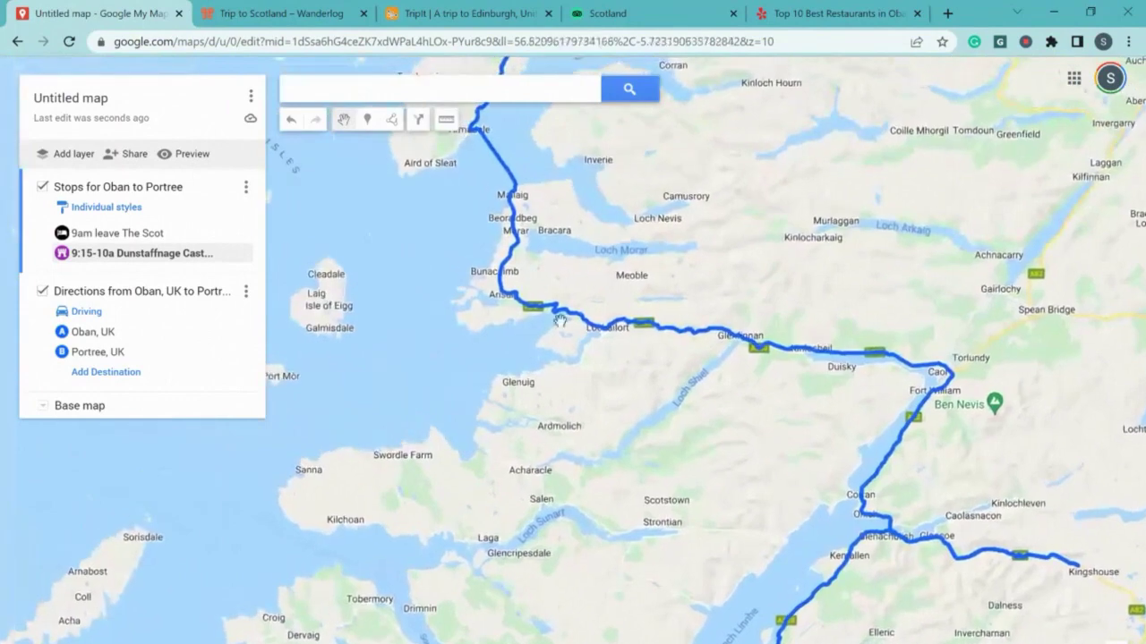
{"action": "left_click", "coordinate": [430, 100]}
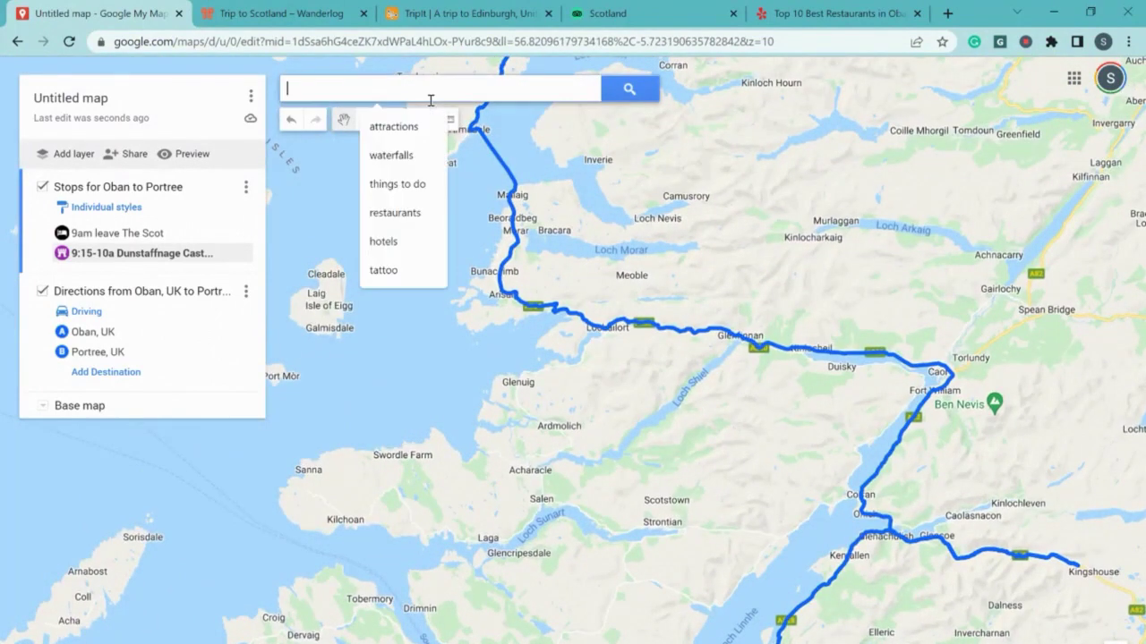
{"action": "type", "text": "mail"}
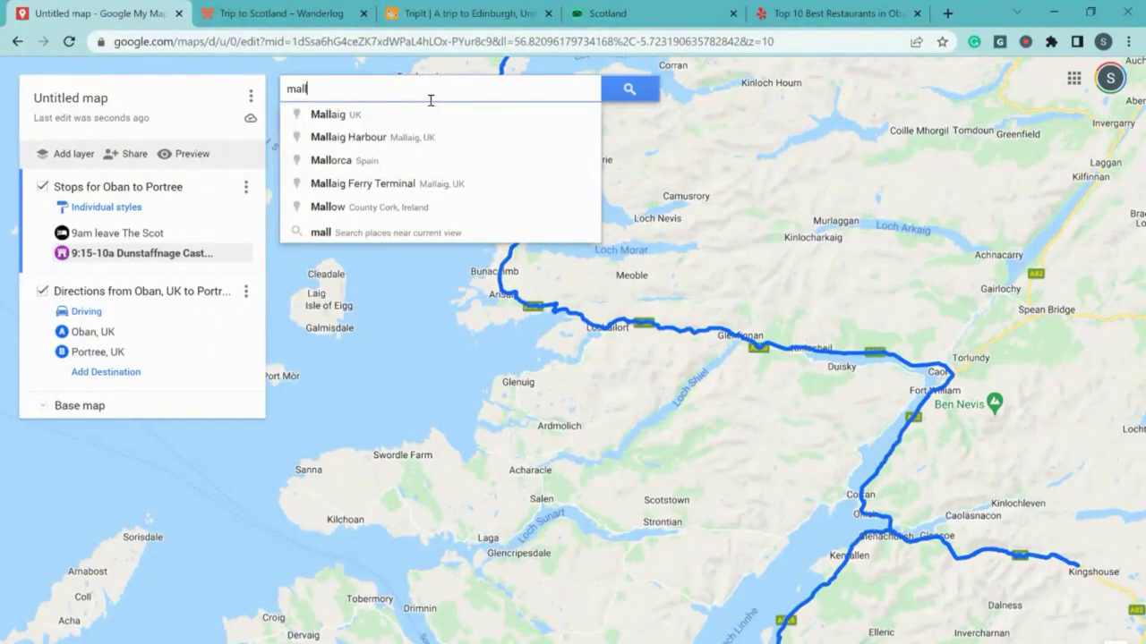
{"action": "left_click", "coordinate": [403, 183]}
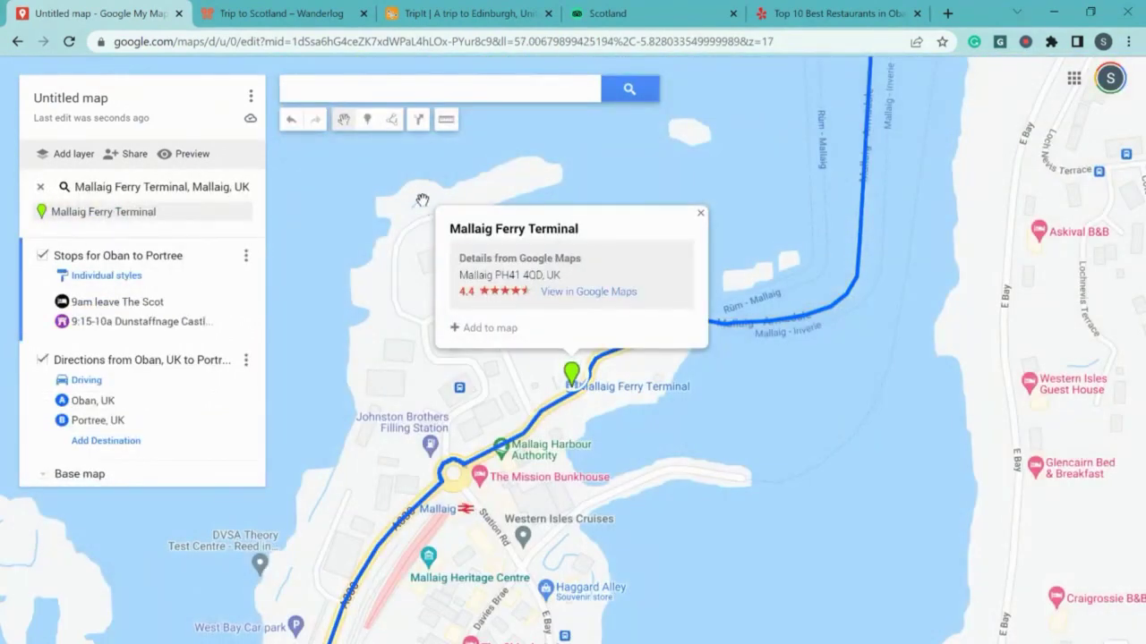
{"action": "left_click", "coordinate": [492, 329]}
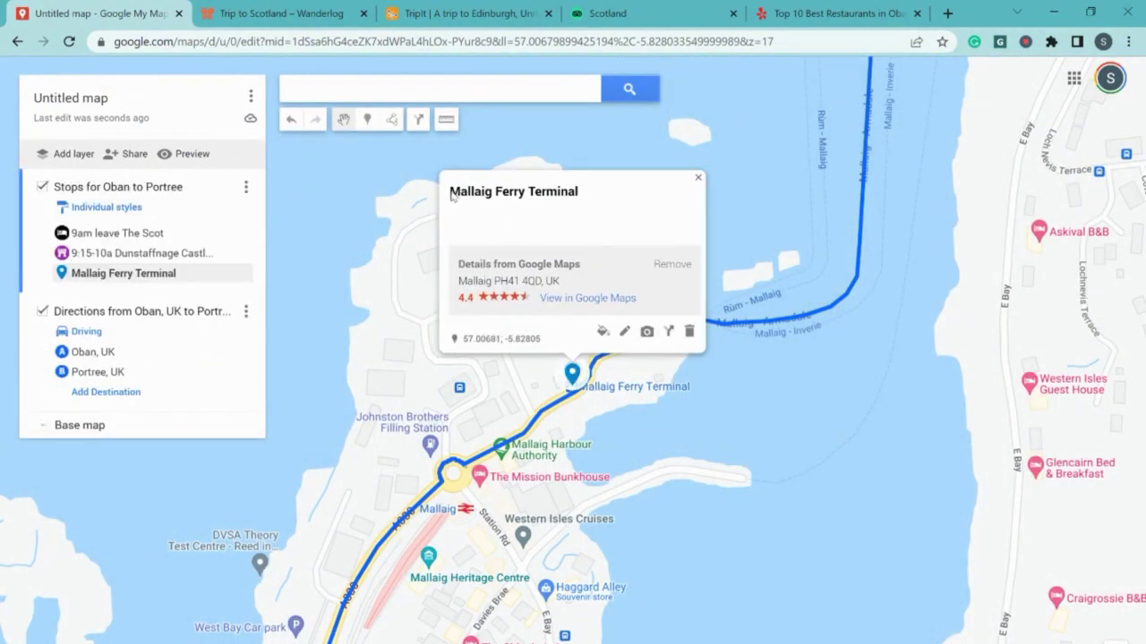
Style the Mallaig Ferry Terminal marker in teal with the ferry icon from the full collection's Transportation icons
{"action": "left_click", "coordinate": [602, 331]}
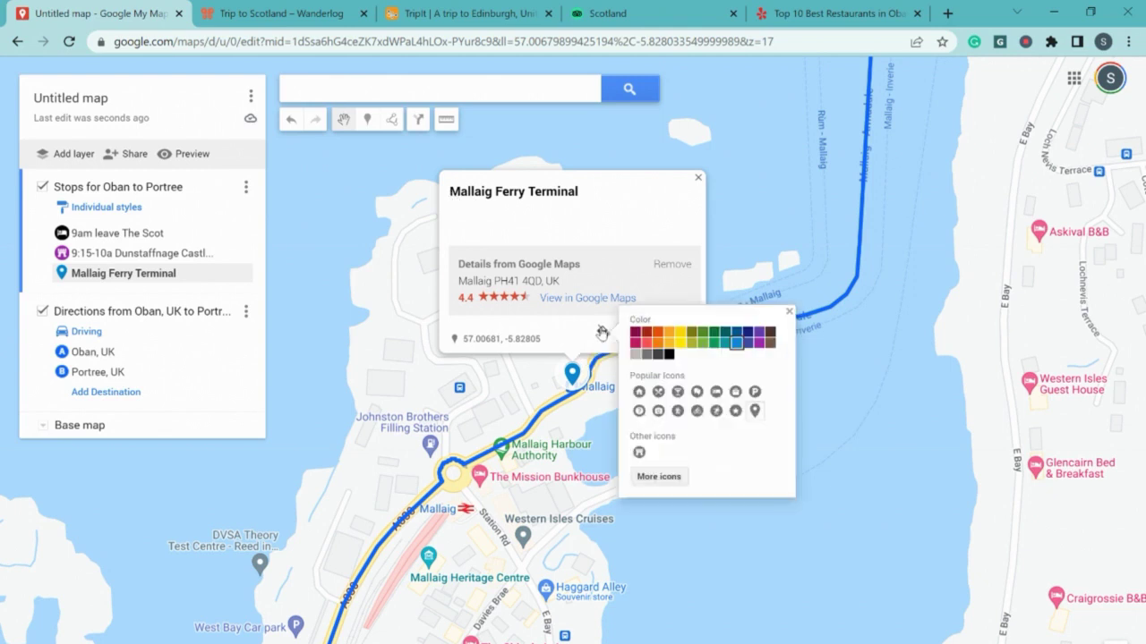
{"action": "left_click", "coordinate": [721, 352]}
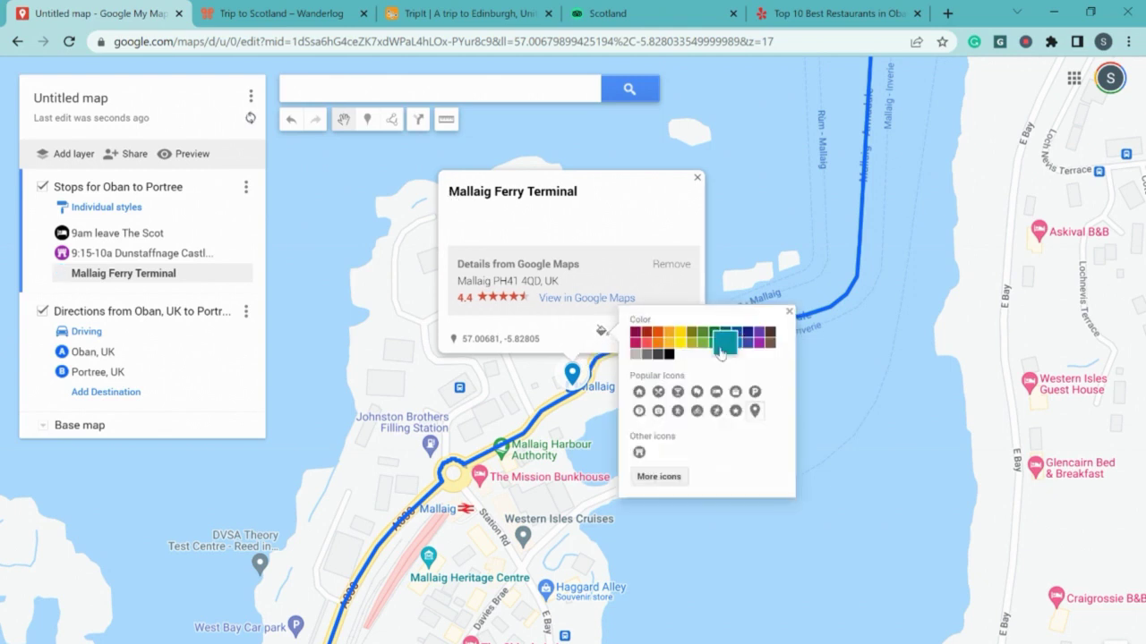
{"action": "left_click", "coordinate": [673, 479]}
{"action": "scroll", "coordinate": [504, 403], "scroll_direction": "down", "scroll_amount": 10}
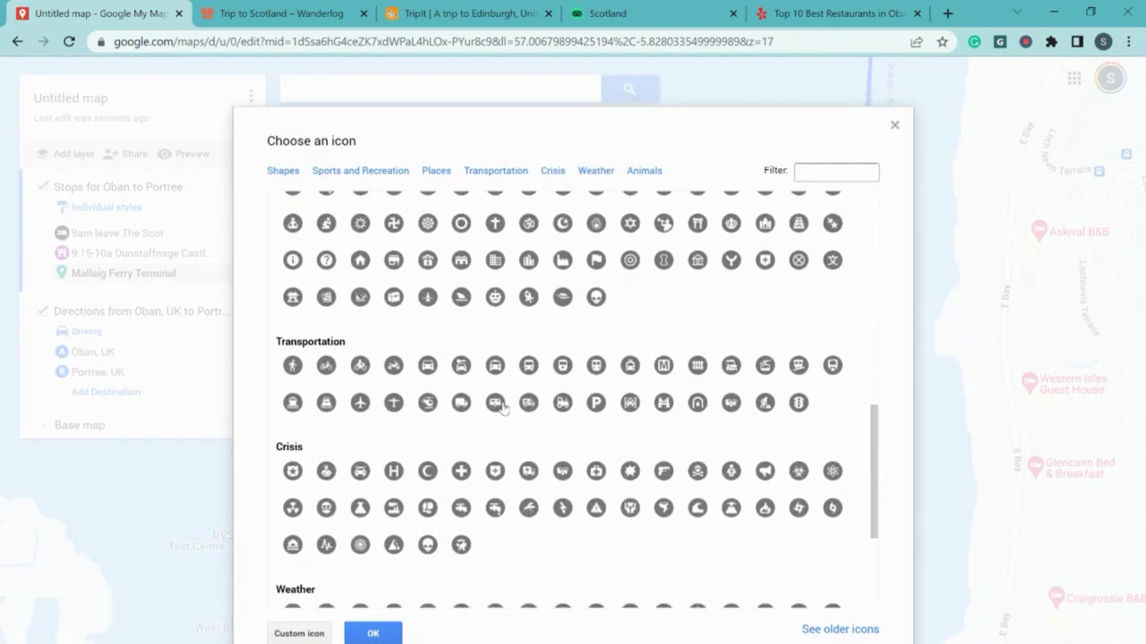
{"action": "scroll", "coordinate": [504, 407], "scroll_direction": "down", "scroll_amount": 1}
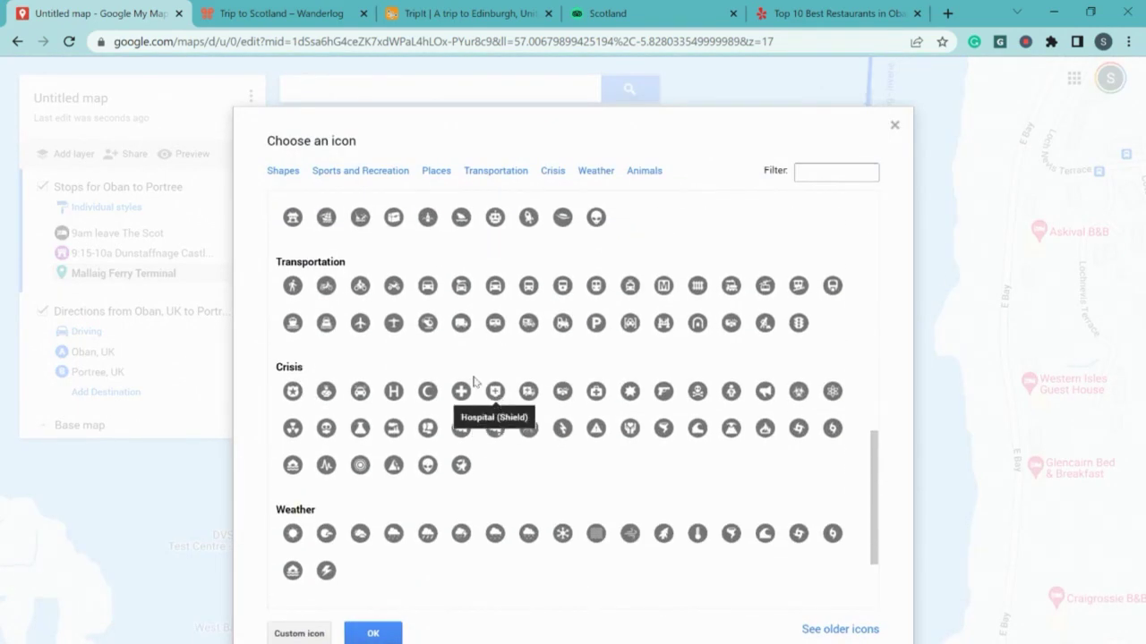
{"action": "left_click", "coordinate": [326, 323]}
{"action": "left_click", "coordinate": [374, 633]}
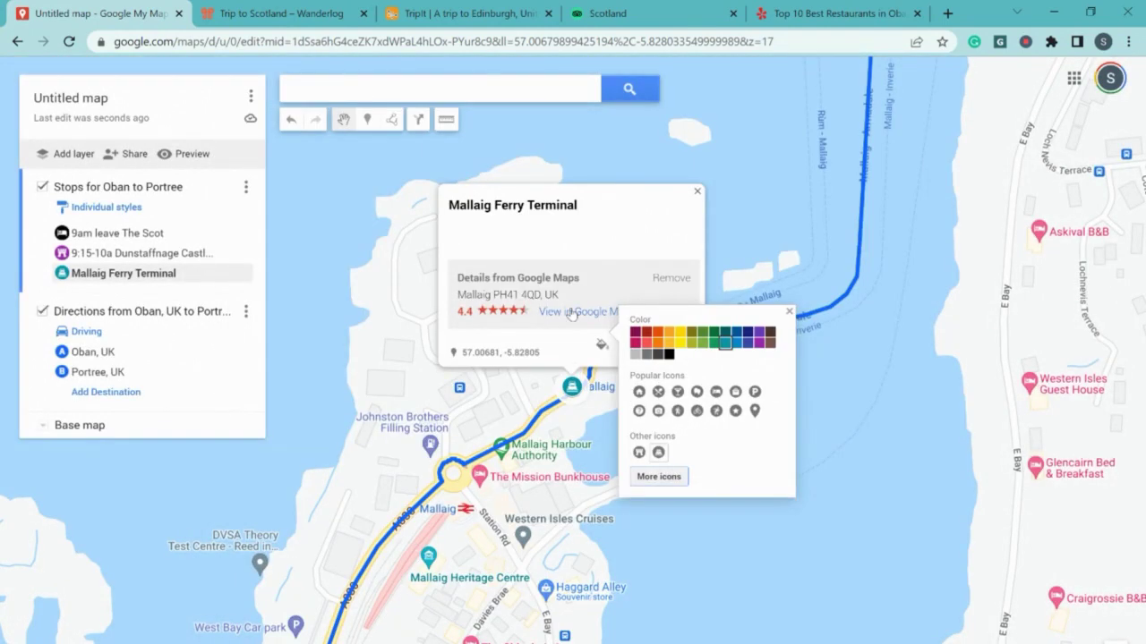
{"action": "left_click", "coordinate": [788, 312]}
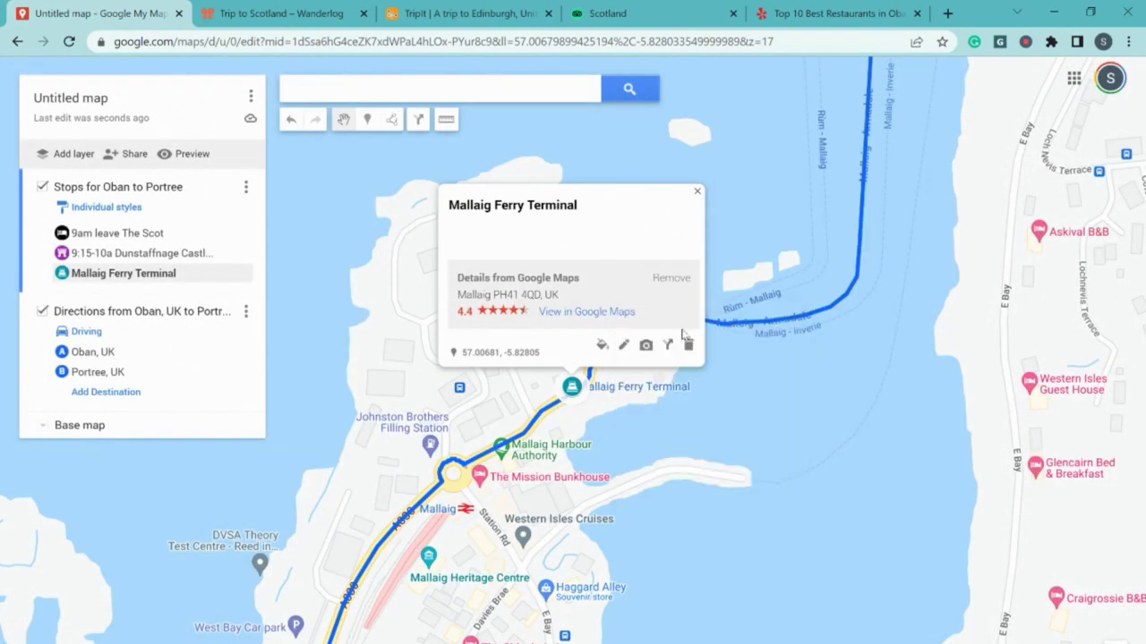
Rename the ferry stop as "5:40p FERRY Mallaig Ferry Terminal", describe it as "6:10p dep 6:55 arrival", and save it
{"action": "left_click", "coordinate": [624, 344]}
{"action": "left_click", "coordinate": [467, 198]}
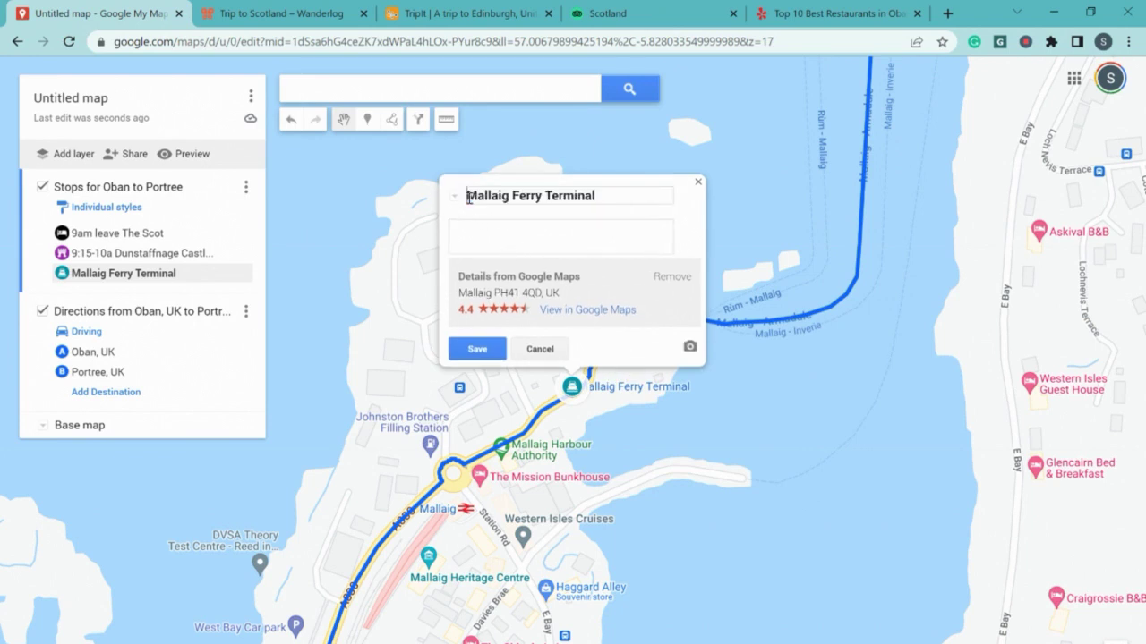
{"action": "type", "text": "1:40"}
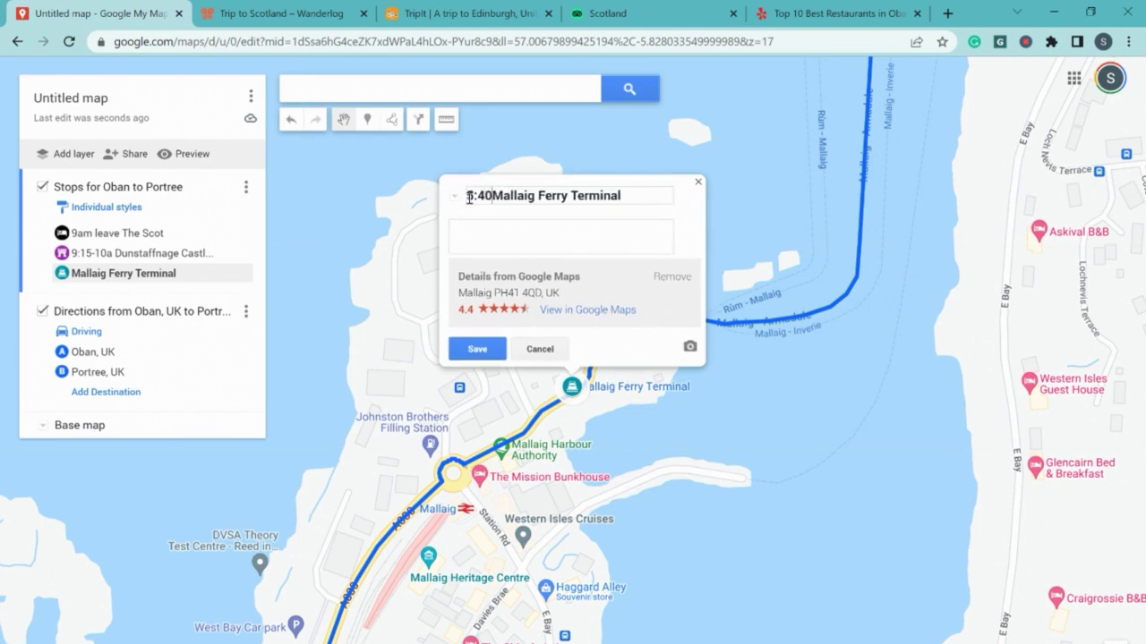
{"action": "type", "text": "p "}
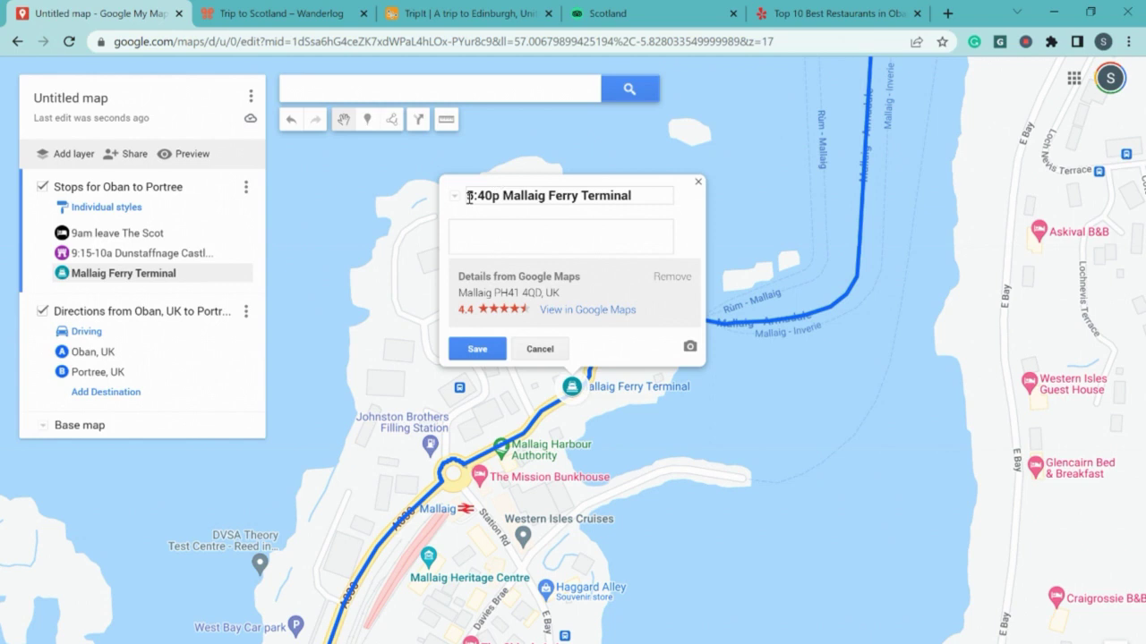
{"action": "type", "text": "FERRY"}
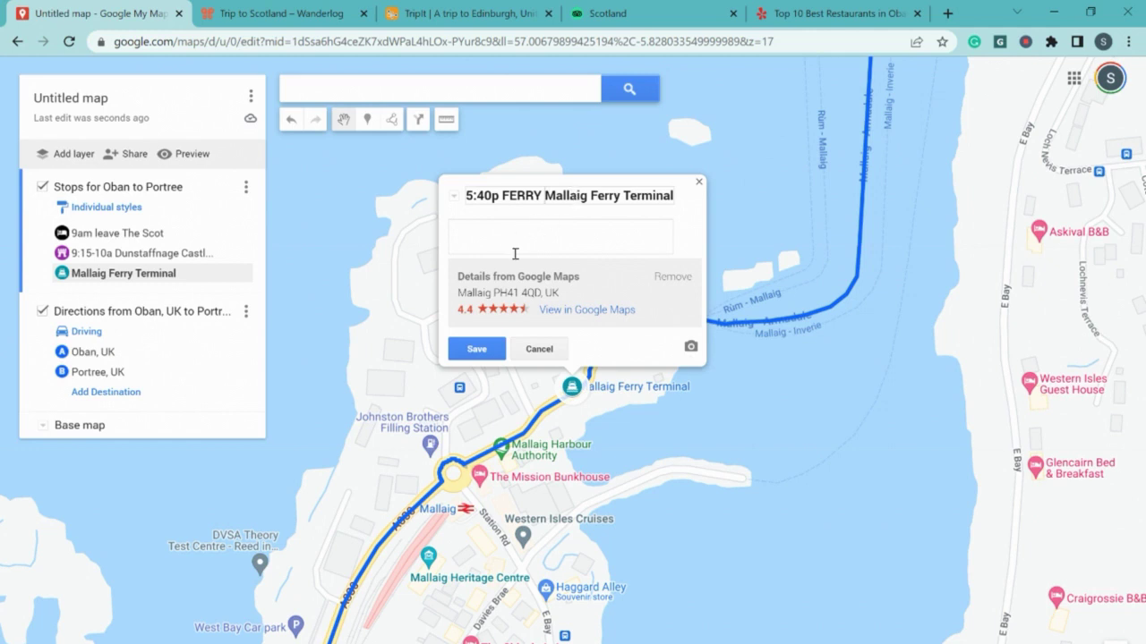
{"action": "left_click", "coordinate": [501, 230]}
{"action": "type", "text": "6:10p dep 6:55 arriva"}
{"action": "type", "text": "l"}
{"action": "key", "text": "Return"}
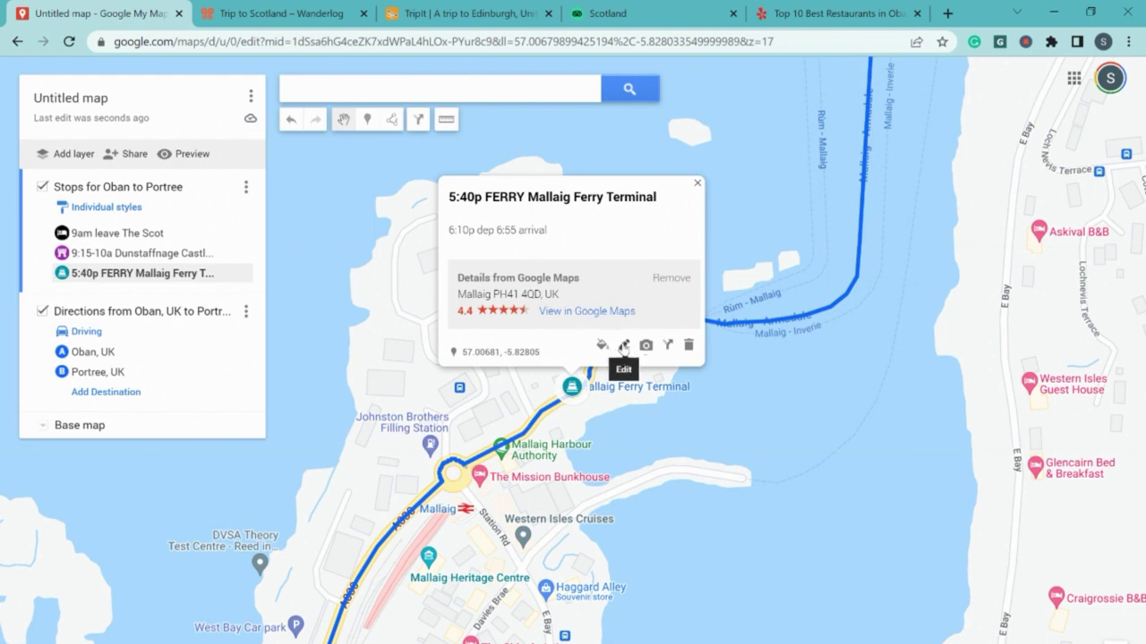
{"action": "left_click", "coordinate": [697, 183]}
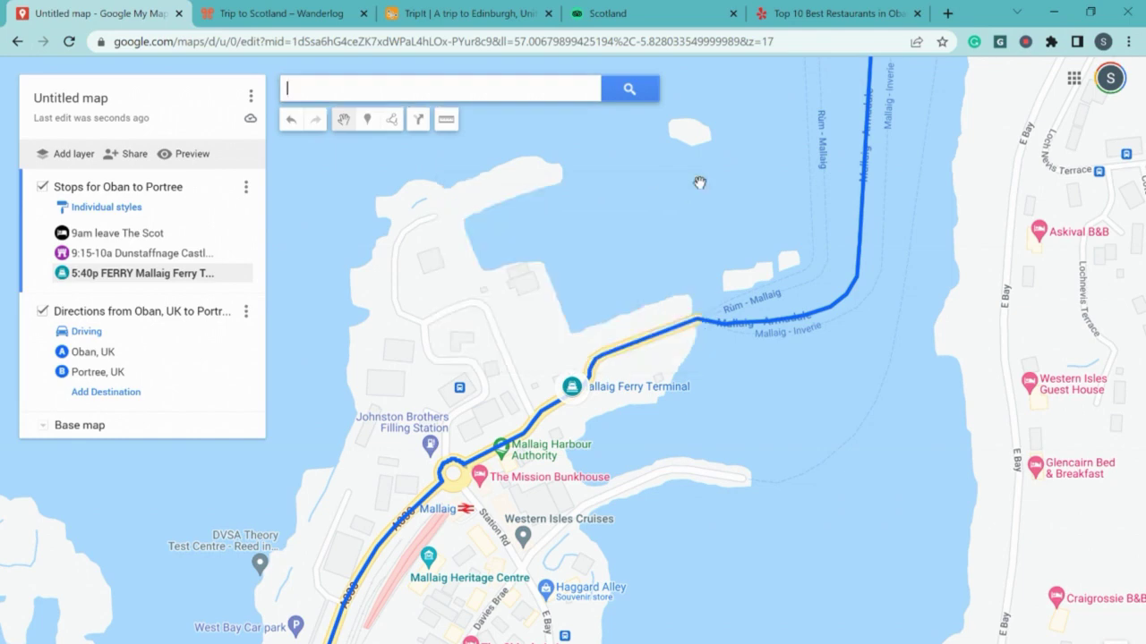
Return to the list of owned maps and open the finished 6/1/23 Oban to Portree map to view its whole route
{"action": "left_click", "coordinate": [17, 41]}
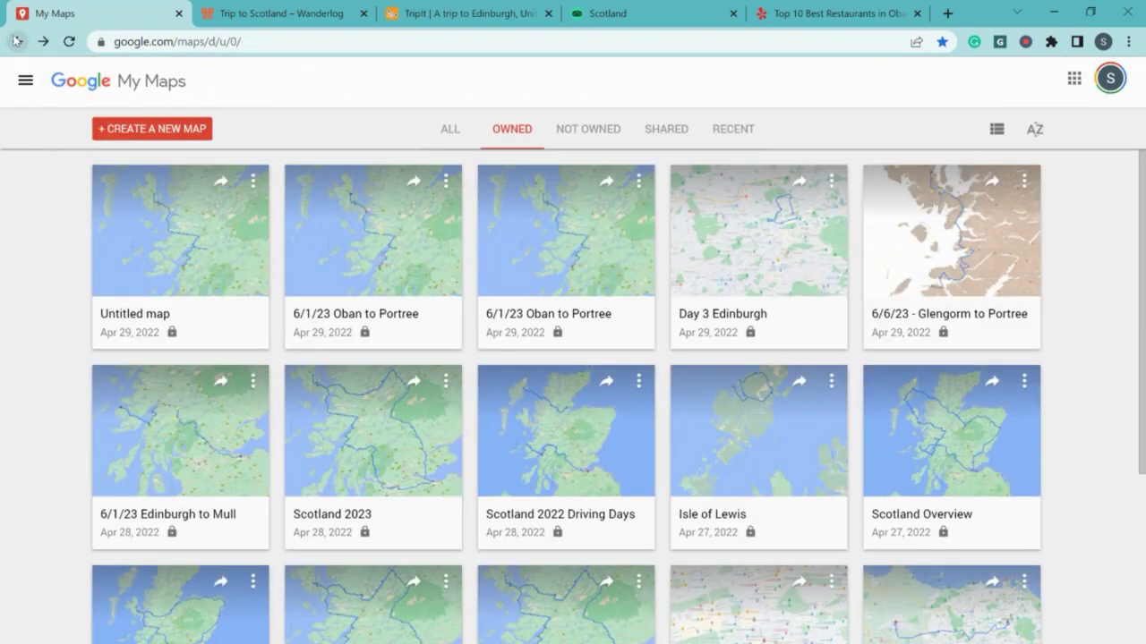
{"action": "left_click", "coordinate": [376, 241]}
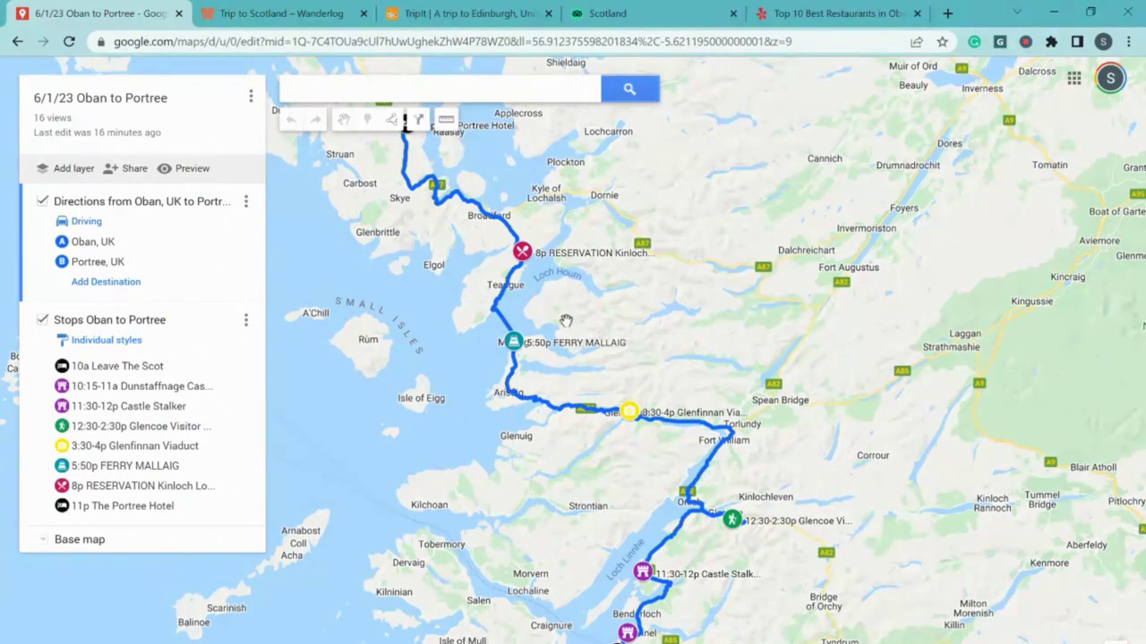
{"action": "scroll", "coordinate": [565, 320], "scroll_direction": "down", "scroll_amount": 1}
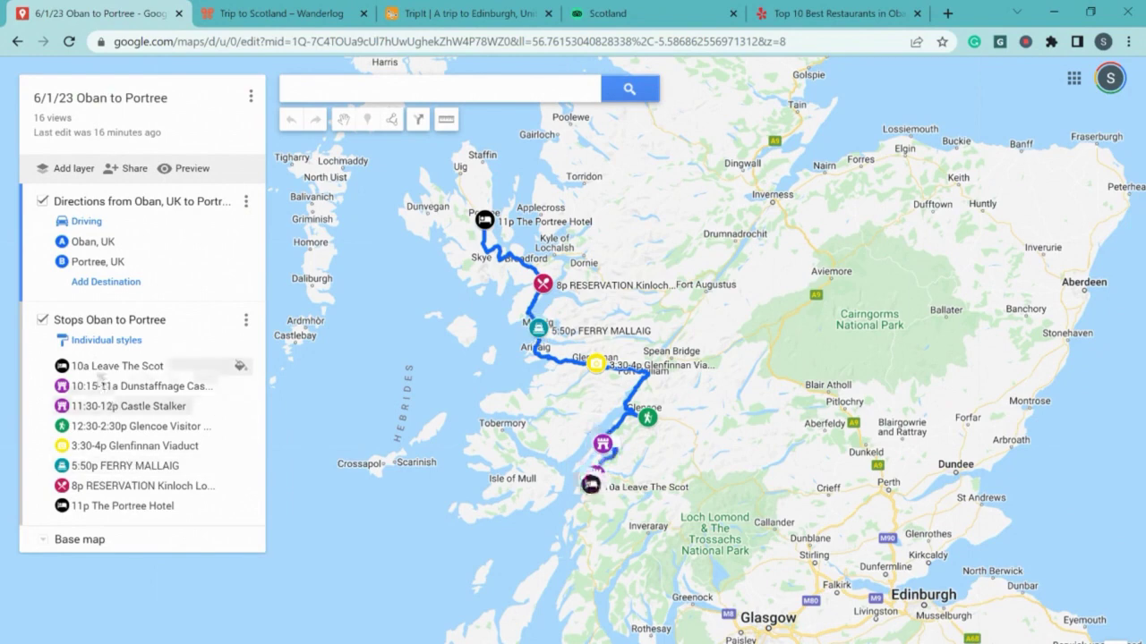
Switch the Stops Oban to Portree layer's marker labels to No labels, and set them back to name
{"action": "left_click", "coordinate": [98, 344]}
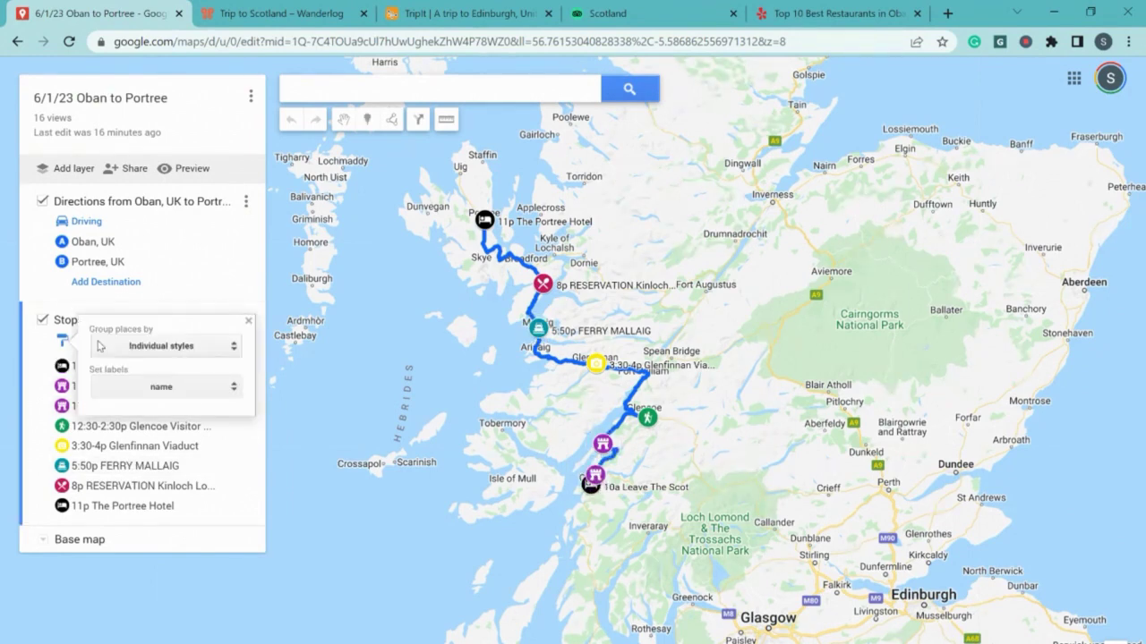
{"action": "left_click", "coordinate": [123, 390]}
{"action": "left_click", "coordinate": [119, 354]}
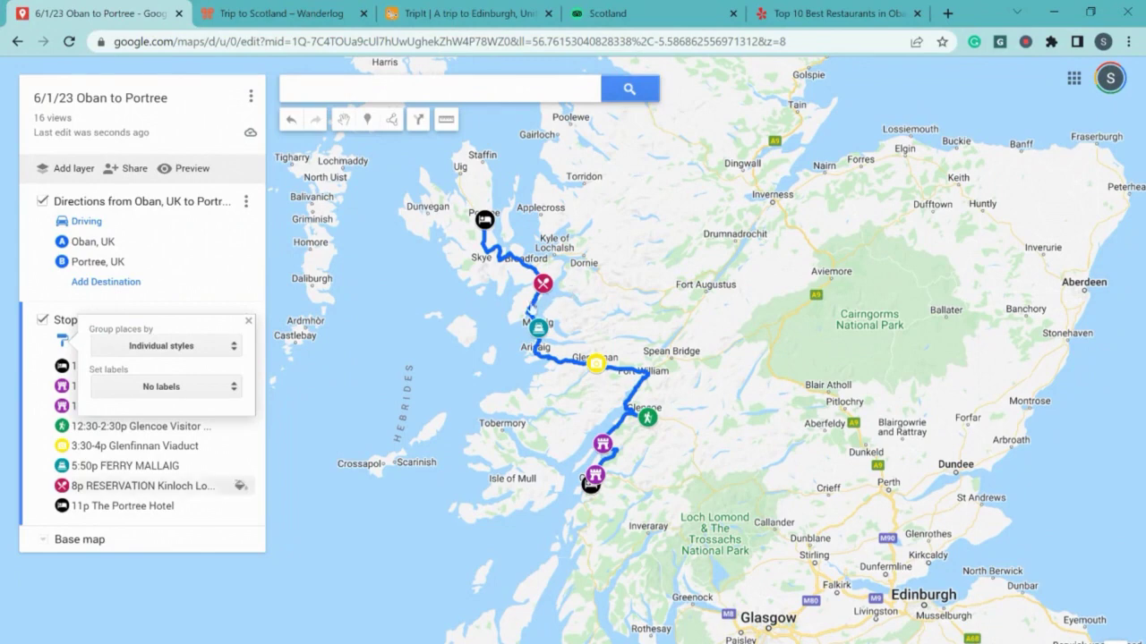
{"action": "left_click", "coordinate": [161, 390]}
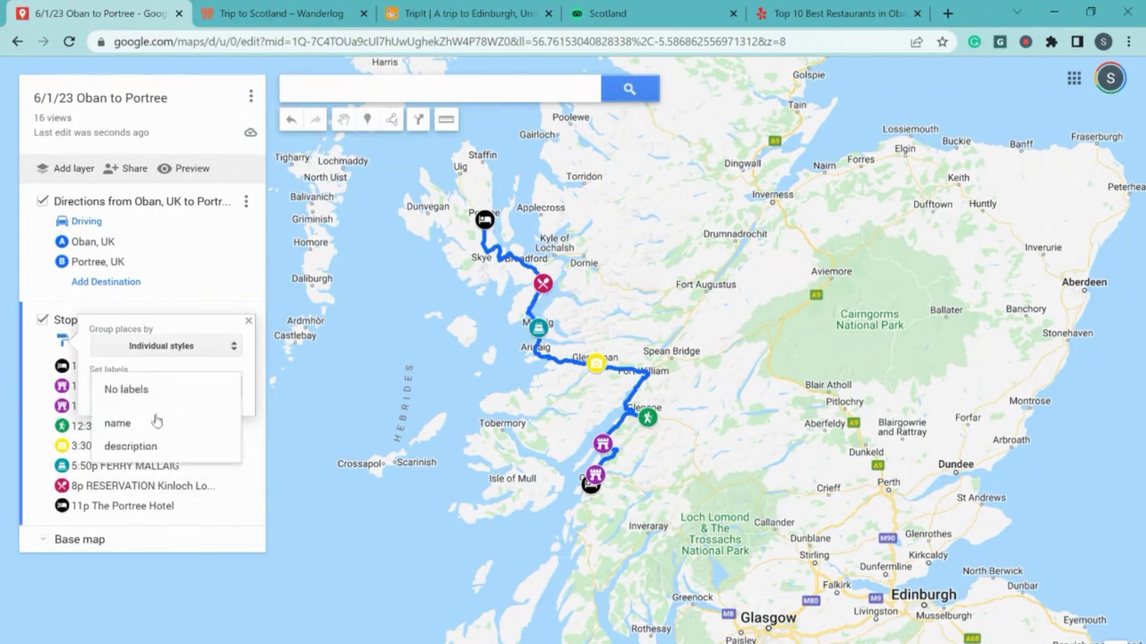
{"action": "left_click", "coordinate": [157, 423]}
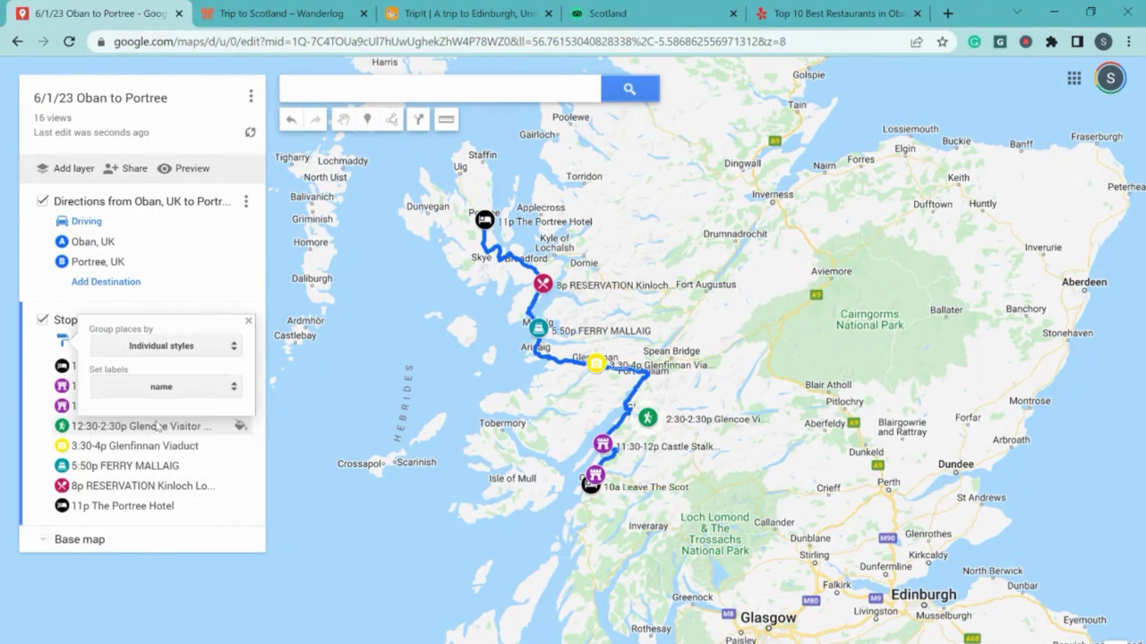
{"action": "left_click", "coordinate": [249, 321]}
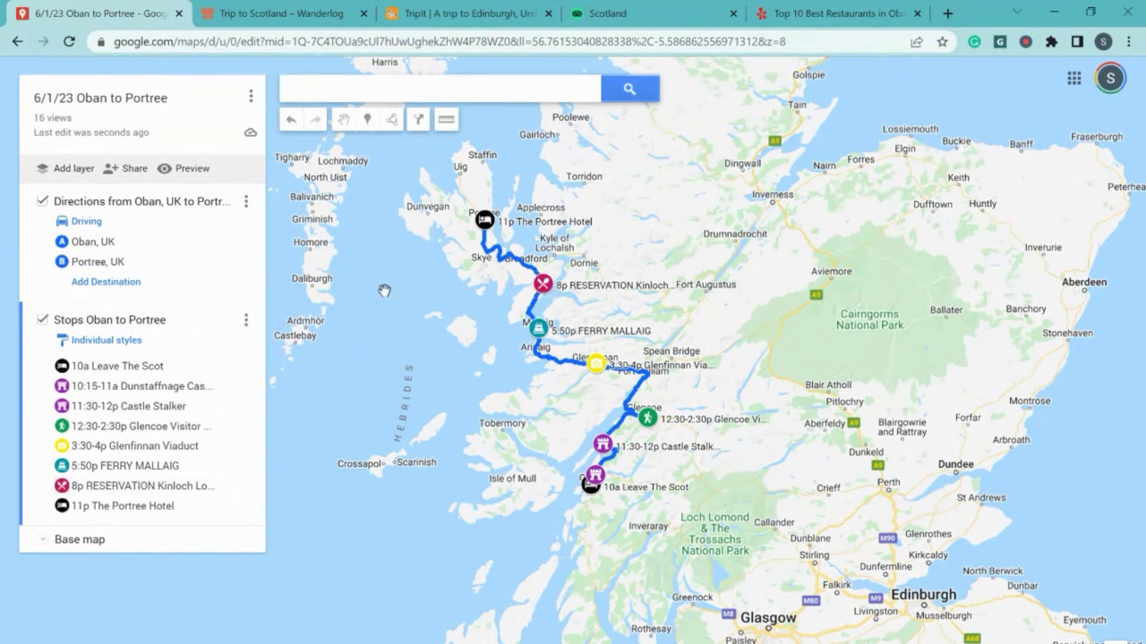
Export the Stops Oban to Portree layer's data as CSV and open the exported file in Excel
{"action": "left_click", "coordinate": [248, 321]}
{"action": "mouse_move", "coordinate": [148, 428]}
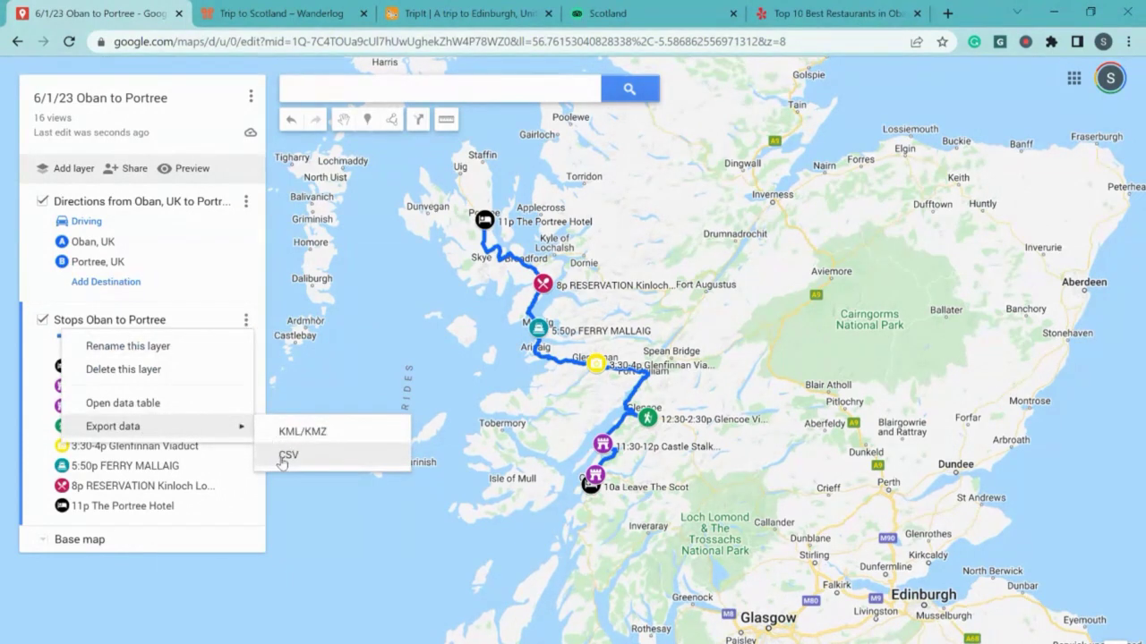
{"action": "left_click", "coordinate": [286, 456]}
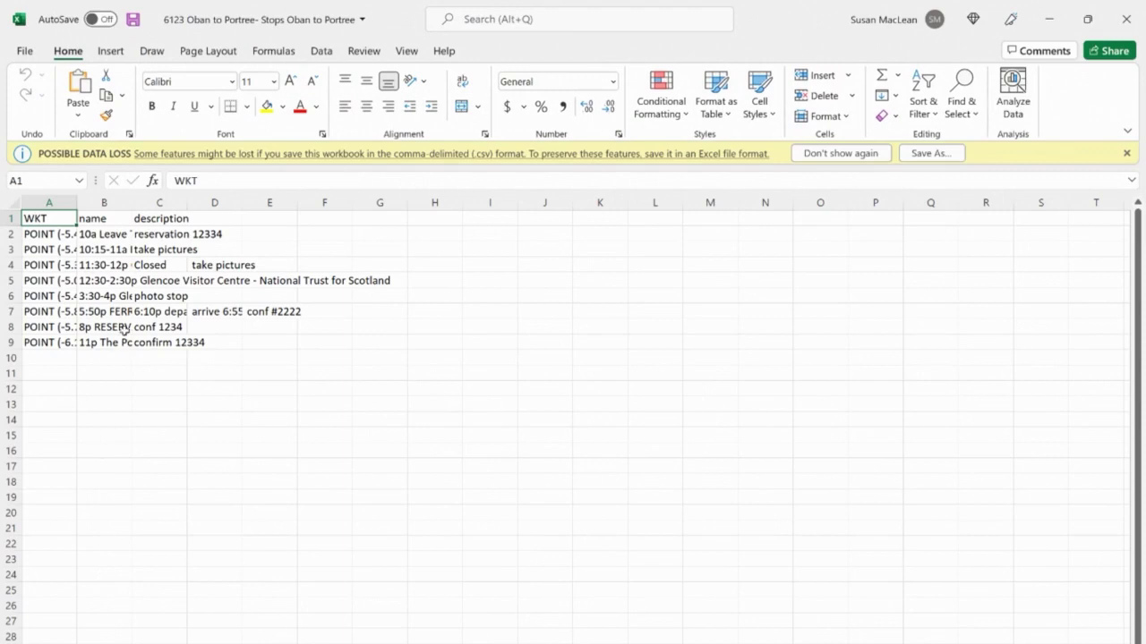
Delete the WKT column from the exported sheet and widen the name and description columns to show their text
{"action": "right_click", "coordinate": [64, 204]}
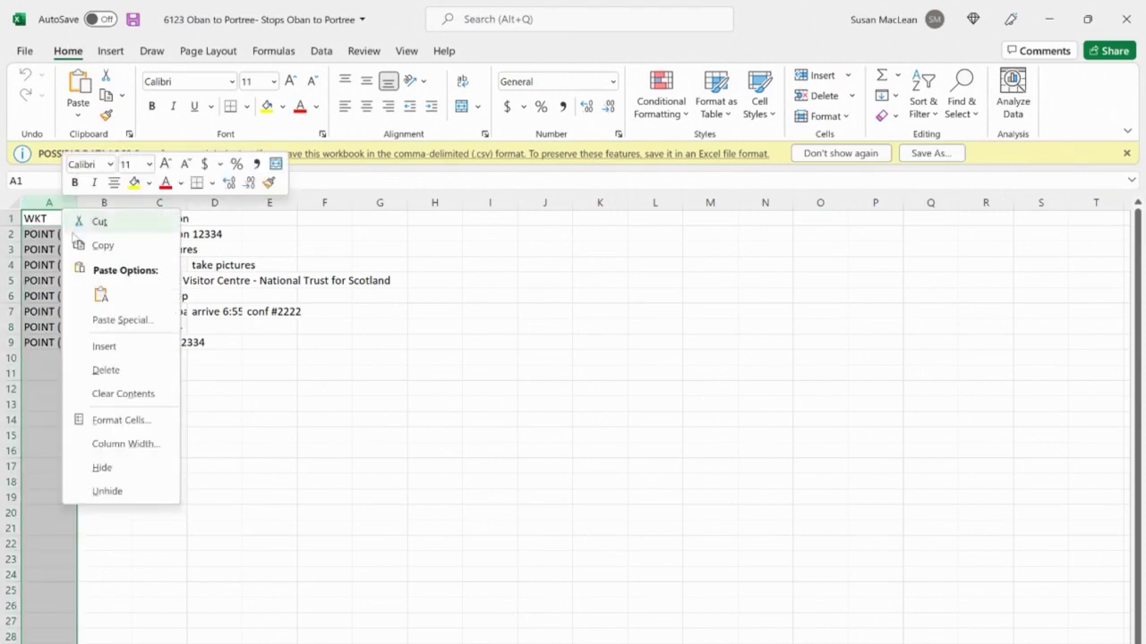
{"action": "left_click", "coordinate": [105, 370]}
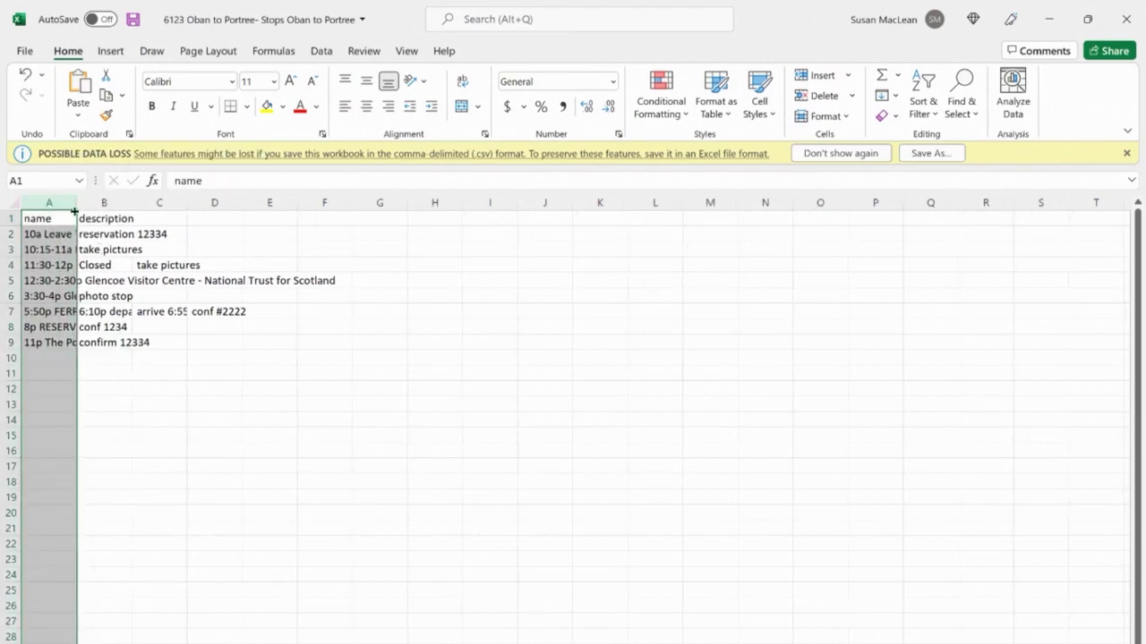
{"action": "left_click_drag", "start_coordinate": [78, 200], "coordinate": [207, 201]}
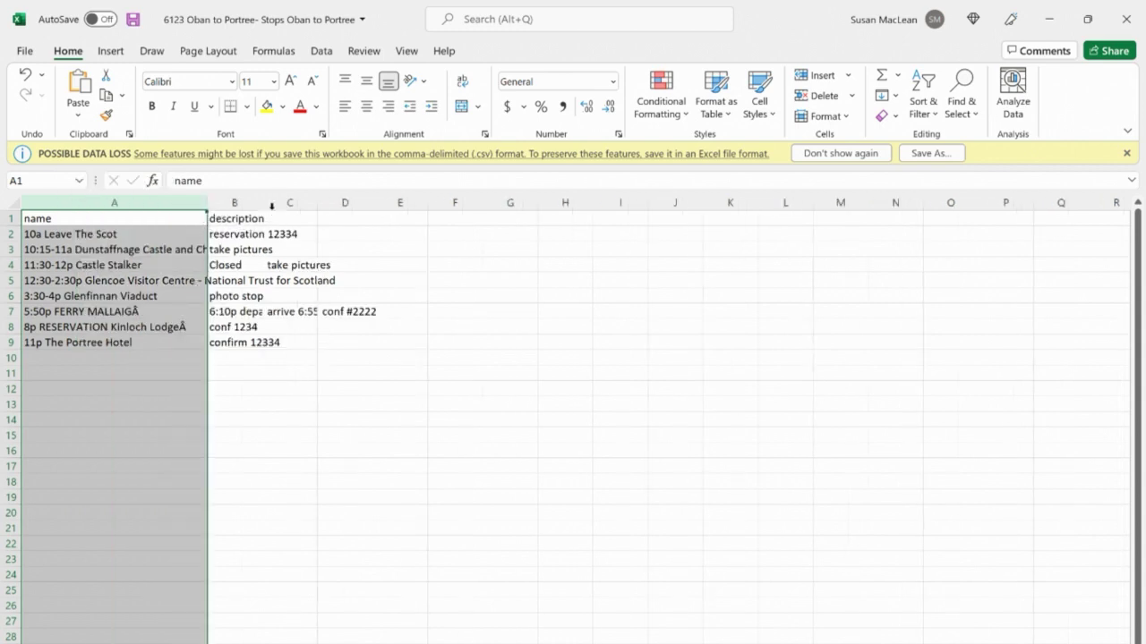
{"action": "left_click_drag", "start_coordinate": [266, 202], "coordinate": [455, 202]}
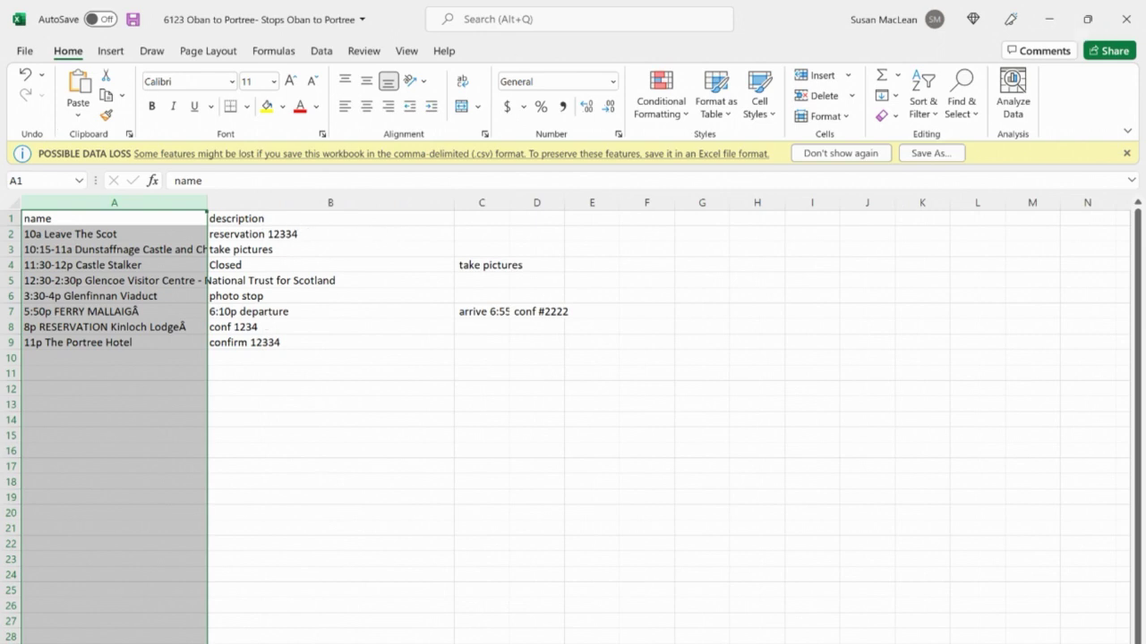
Close the exported CSV workbook without saving the changes and return to the Oban to Portree map
{"action": "left_click", "coordinate": [1126, 19]}
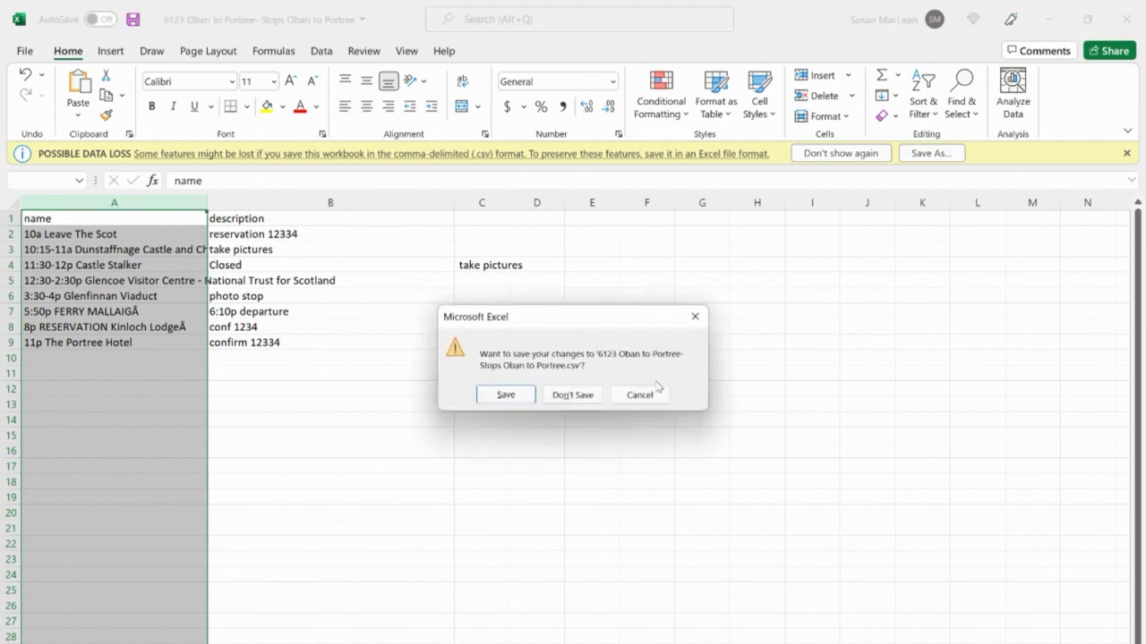
{"action": "left_click", "coordinate": [588, 396]}
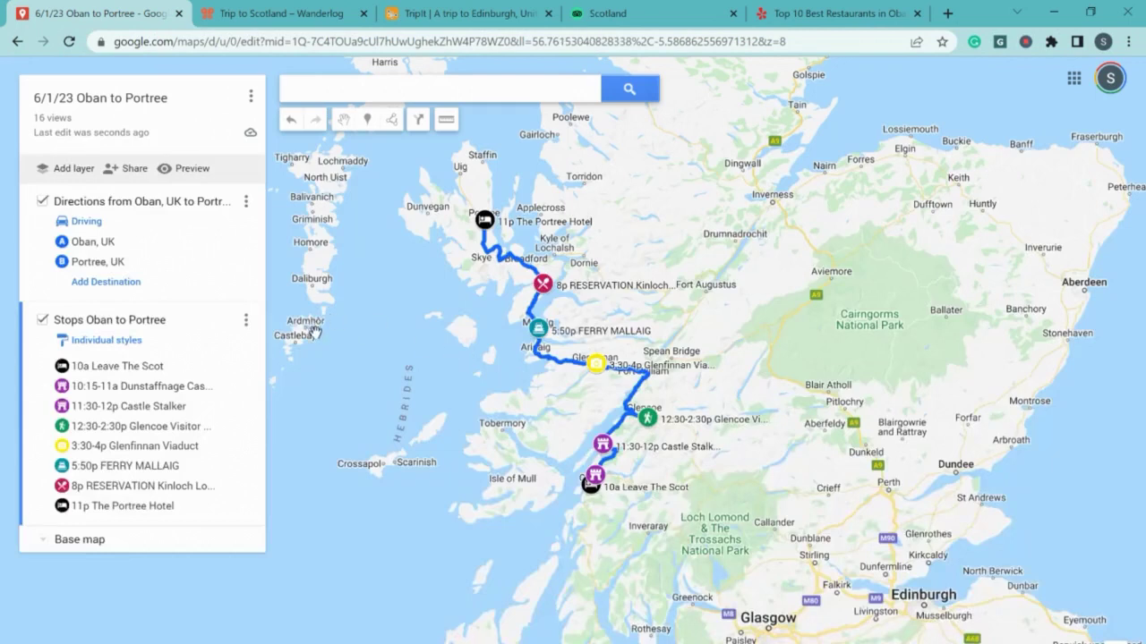